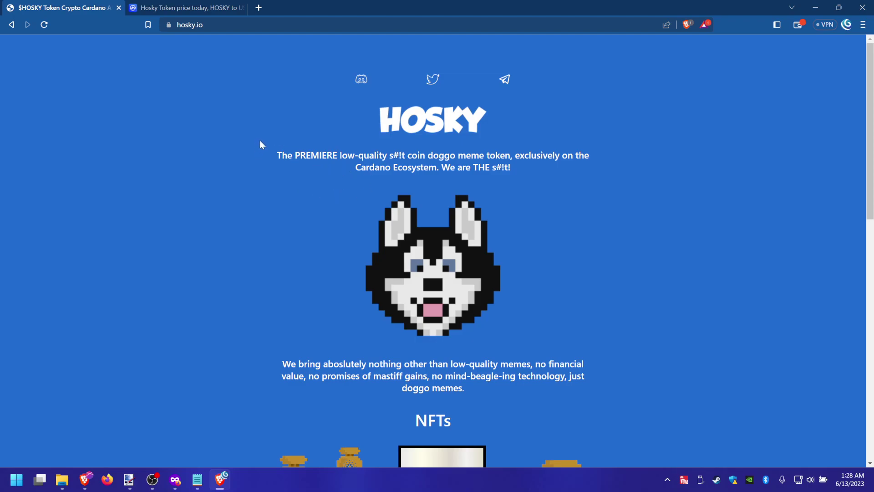
View the Doggie Bowl details popup, then close it
scroll(259, 141, "down", 10)
left_click(258, 213)
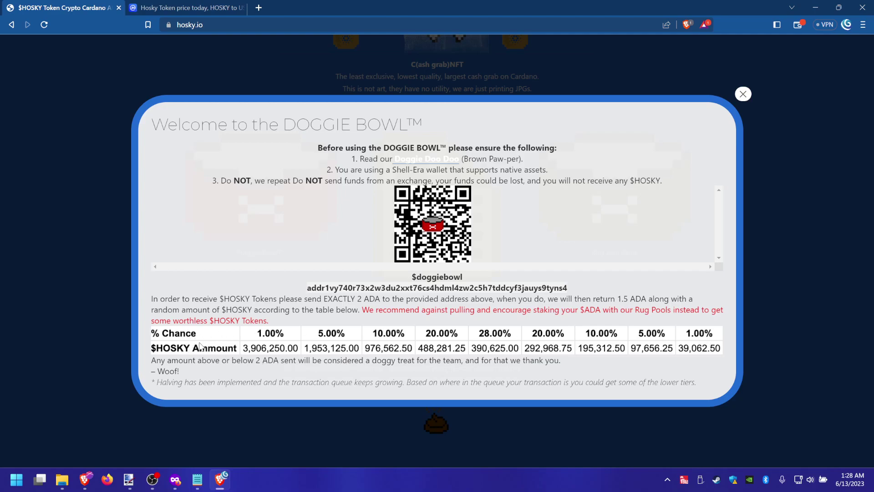
left_click(742, 94)
scroll(457, 218, "up", 10)
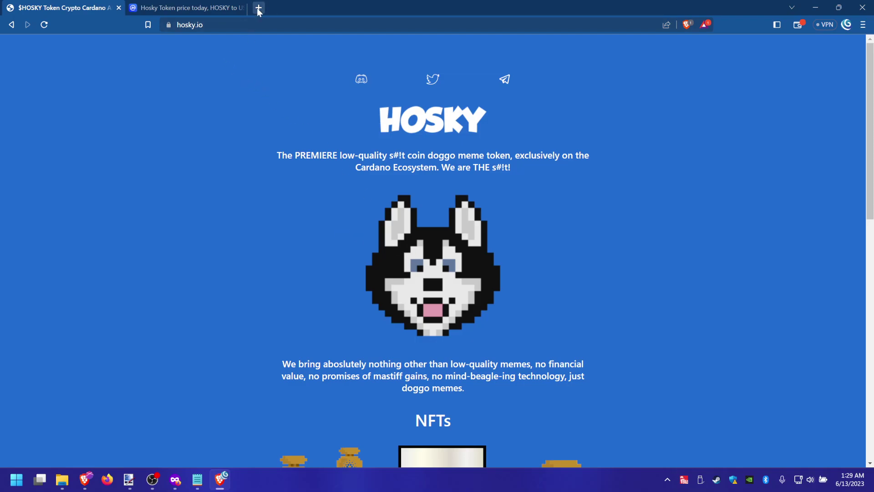
Check the Hosky Token price ($0.0...01129) on CoinMarketCap, then open a new blank tab
left_click(173, 9)
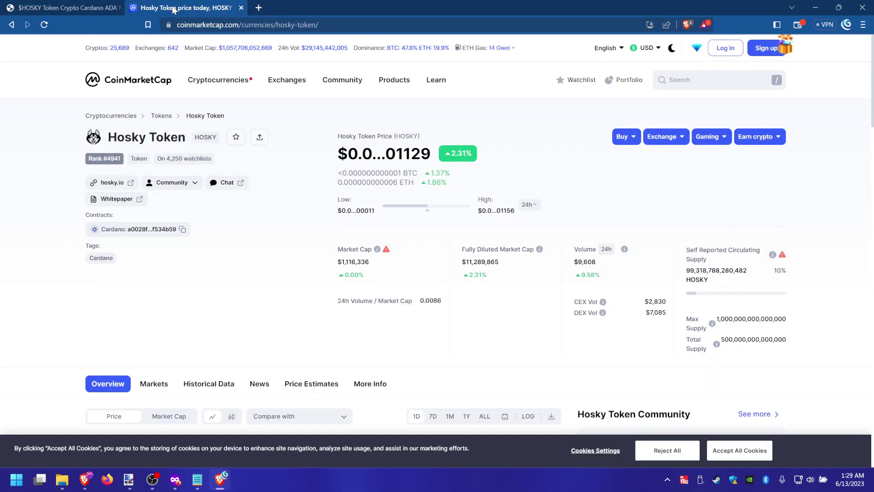
mouse_move(218, 80)
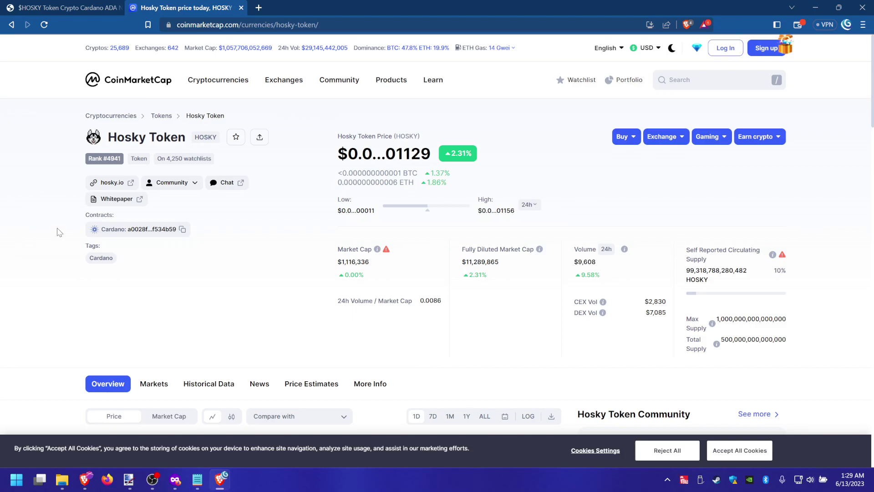
left_click(257, 8)
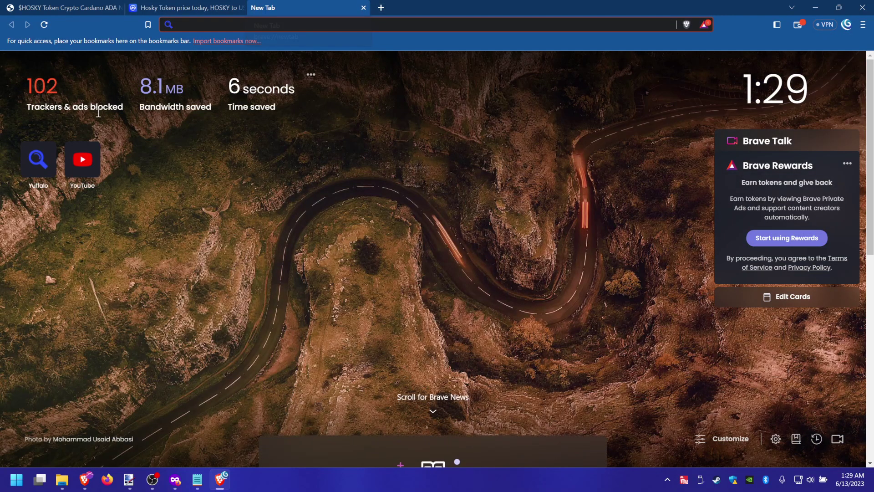
Search the Yuffalo search engine for the Yoroi wallet
left_click(40, 157)
type("yur")
key("BackSpace")
key("BackSpace")
type("ori wallet")
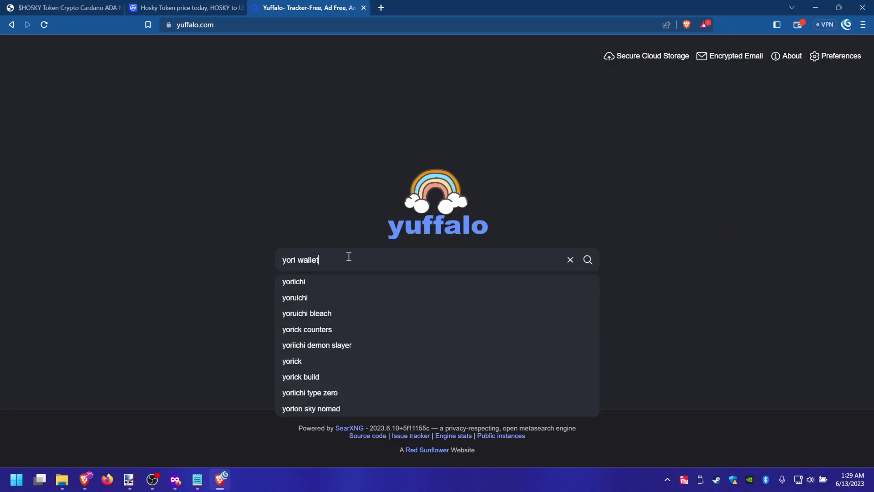
key("Return")
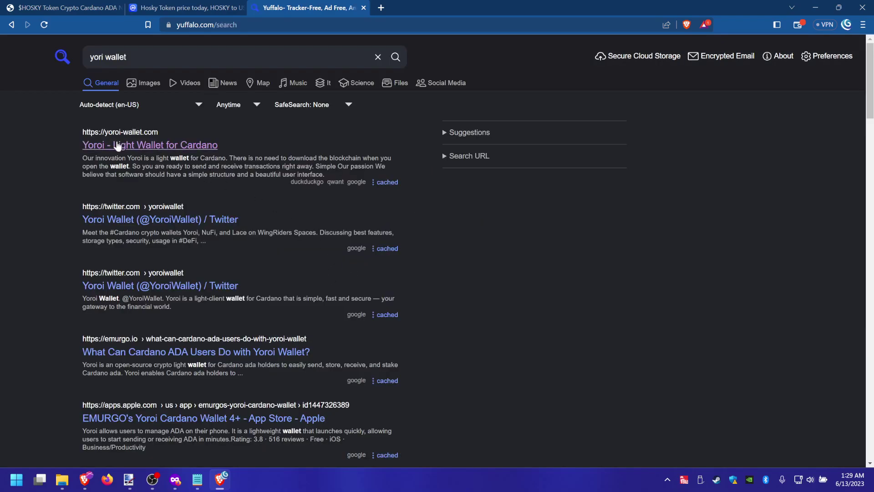
Open the official Yoroi site and pick its Chrome extension download
left_click(130, 146)
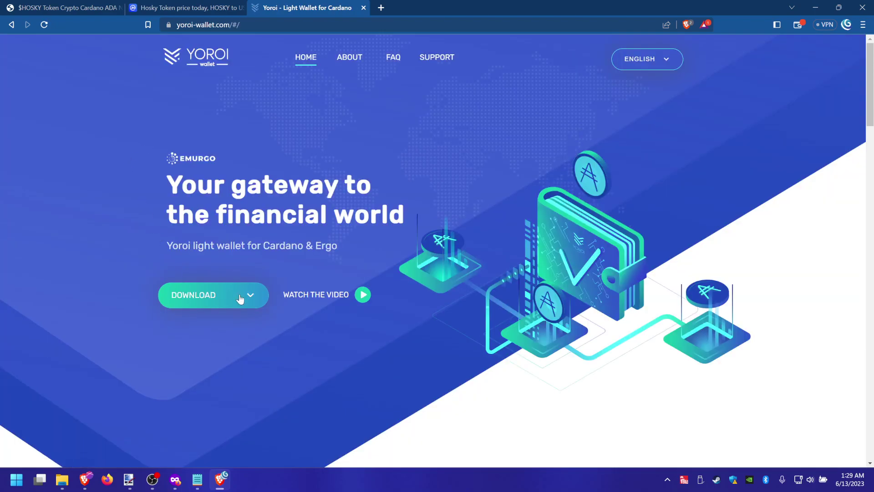
left_click(241, 299)
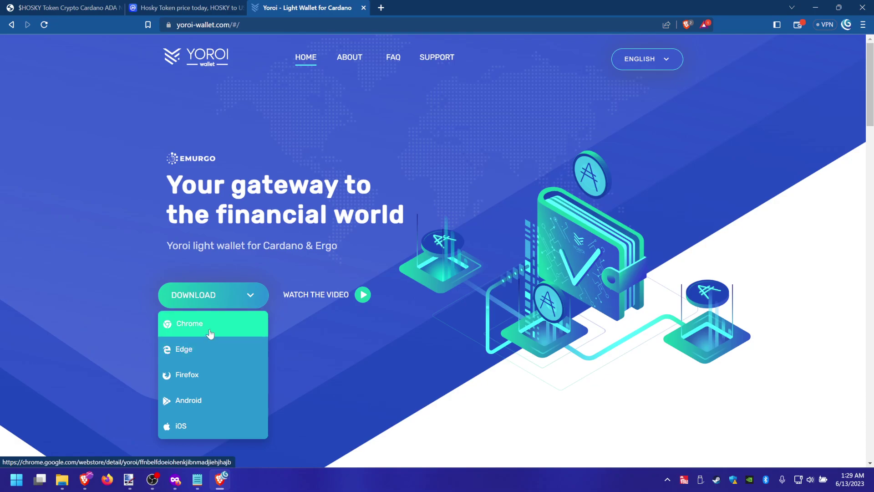
left_click(209, 330)
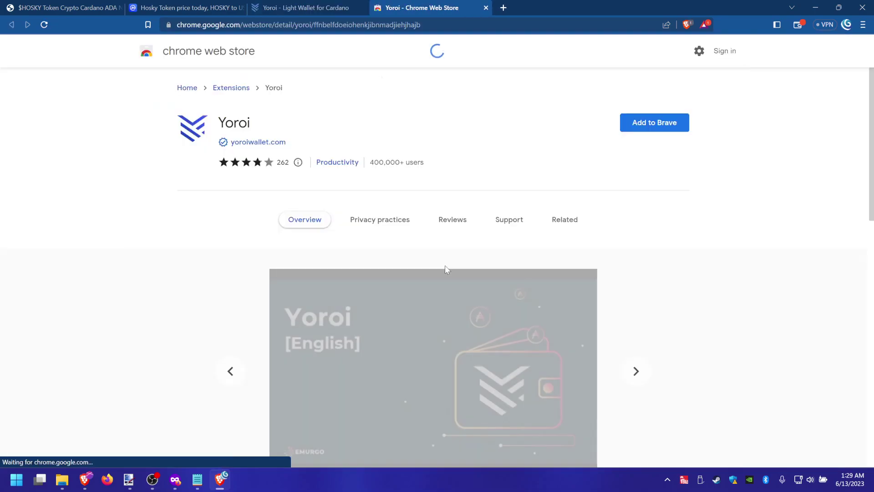
Add the Yoroi extension to Brave and launch it from the toolbar
left_click(655, 124)
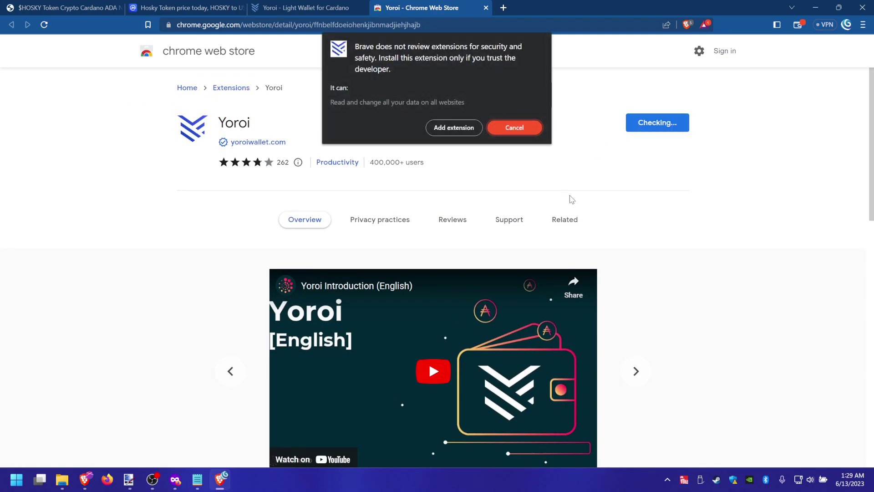
left_click(459, 130)
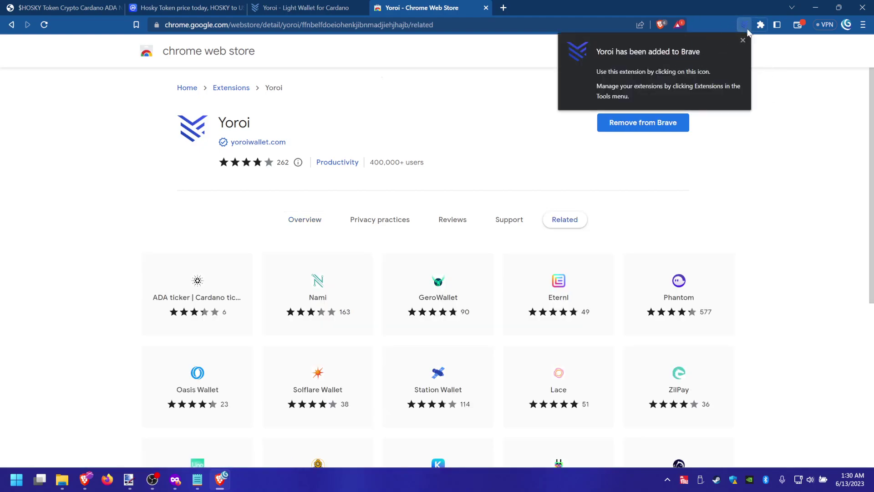
left_click(744, 26)
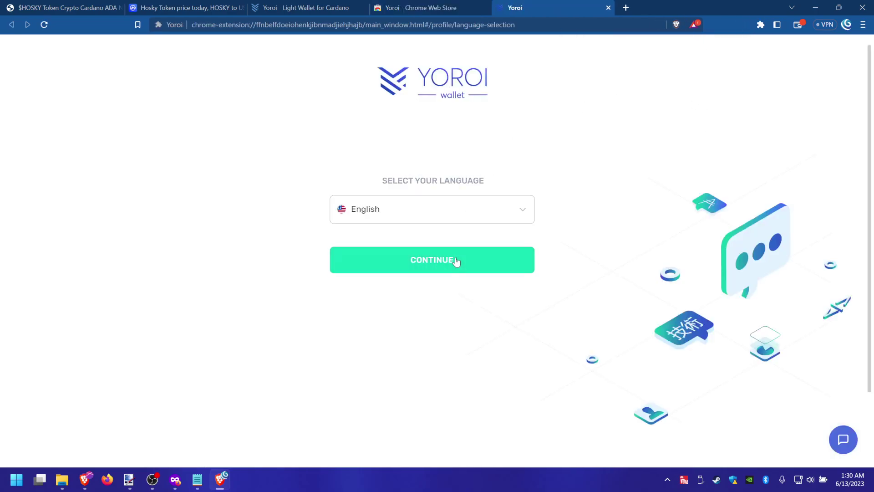
Keep English, accept the terms, skip payment links, and start a new Cardano wallet
left_click(424, 266)
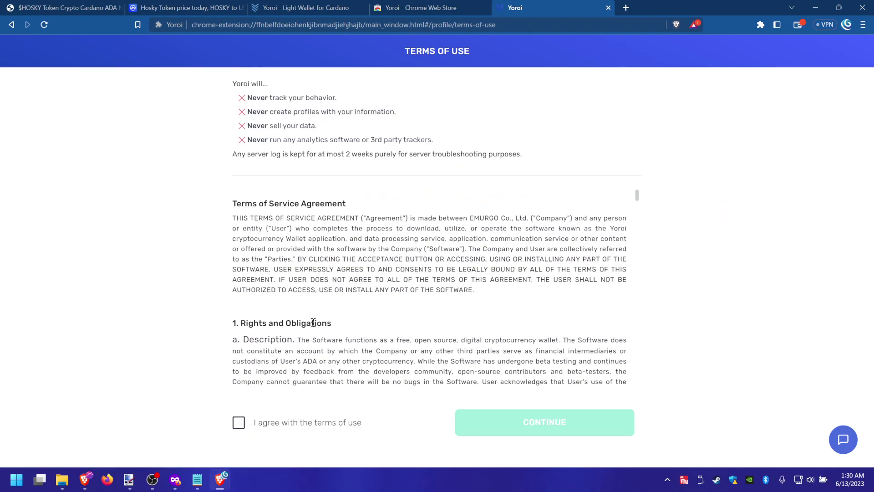
scroll(303, 339, "down", 10)
scroll(301, 339, "down", 20)
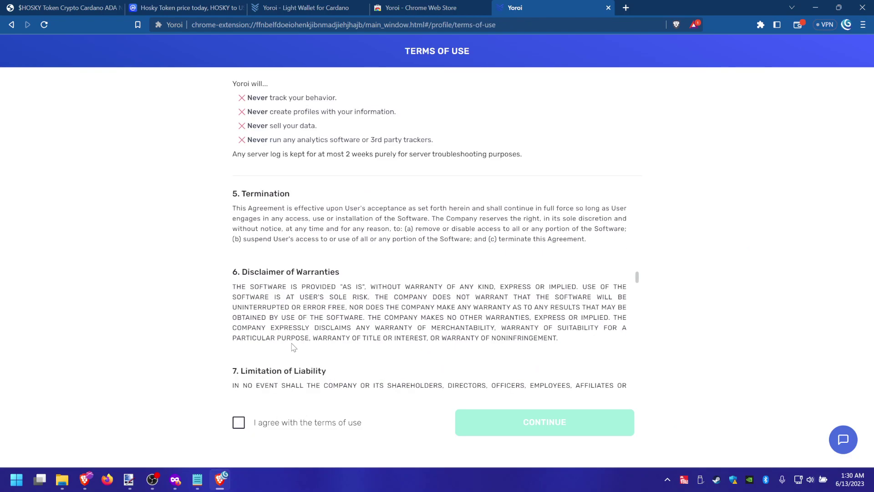
left_click(241, 423)
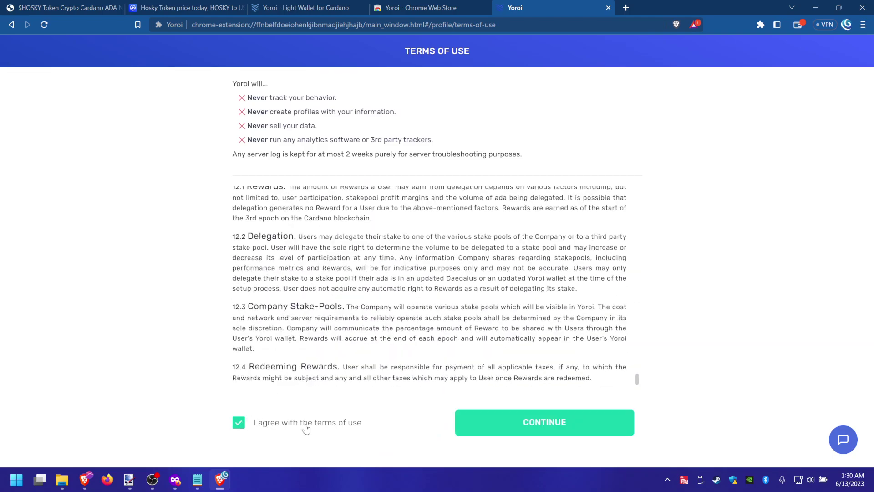
left_click(484, 436)
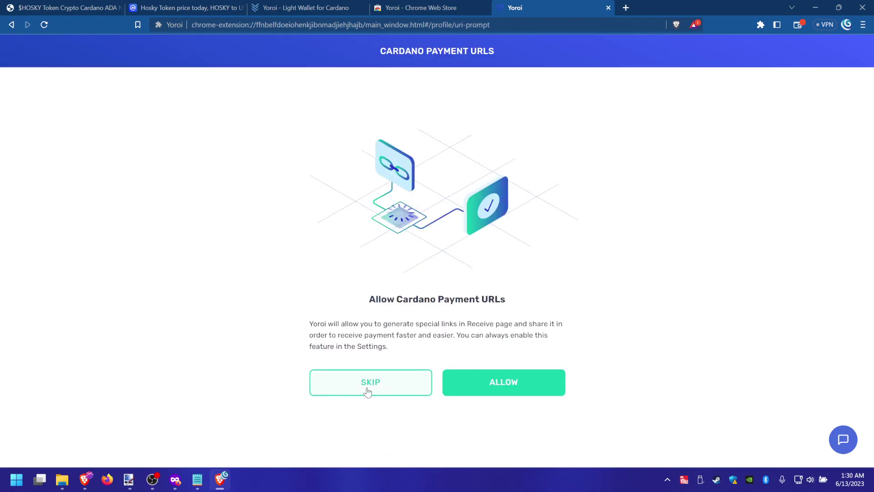
left_click(368, 390)
left_click(542, 260)
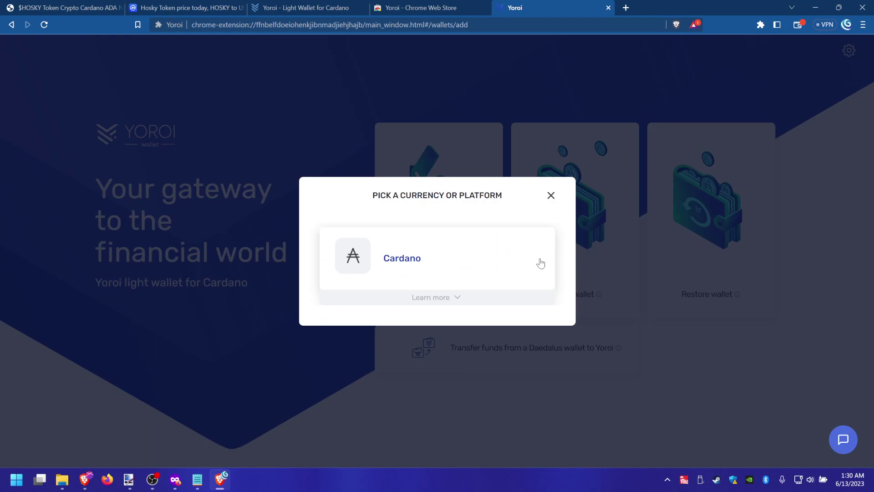
left_click(542, 261)
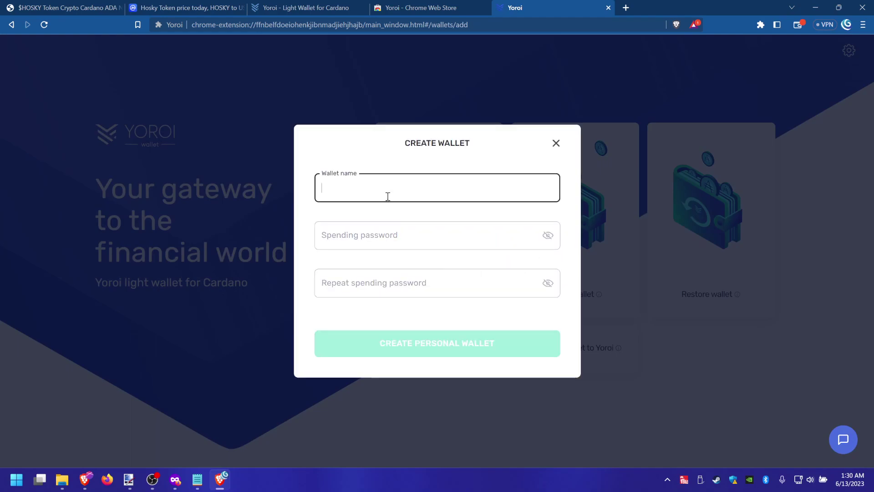
Name the wallet '#1 Hosky Fan', set and repeat the spending password, and create it
type("#1 Hosky Fan")
left_click(363, 236)
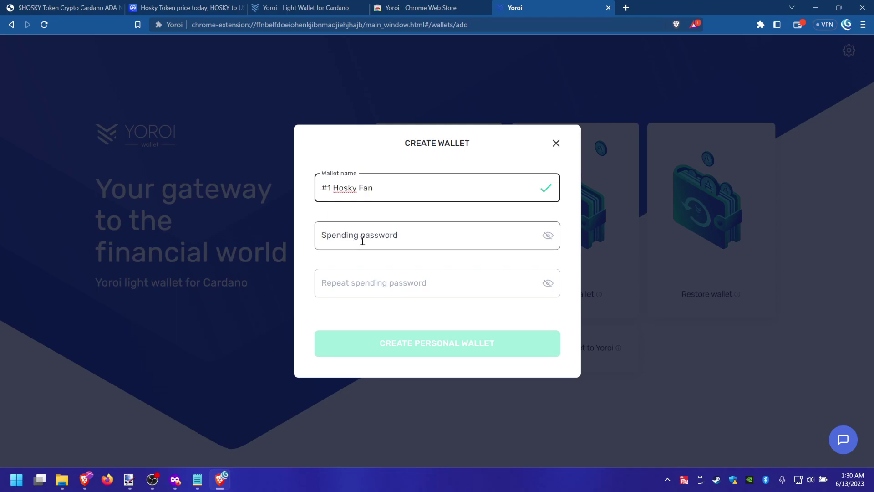
type("*******")
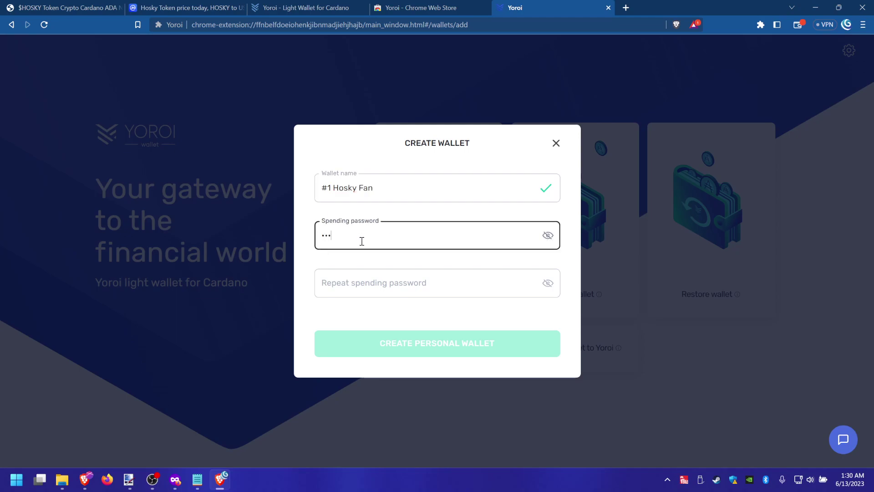
type("***")
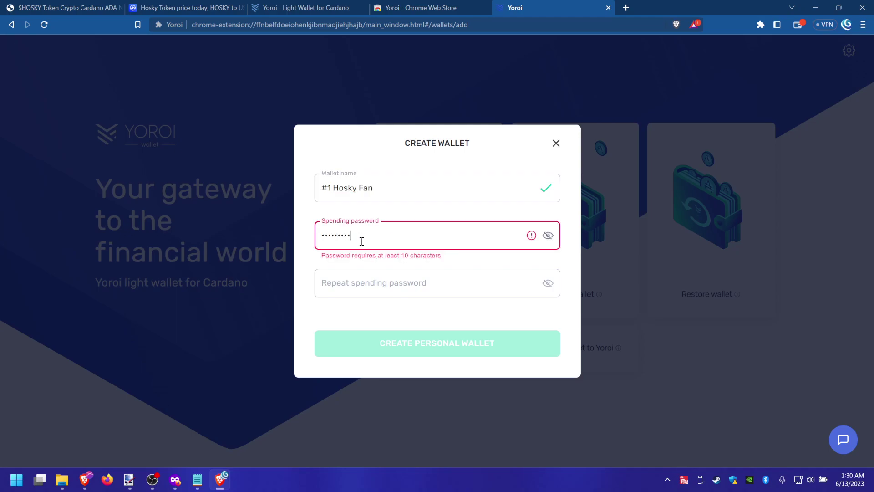
left_click(332, 282)
type("**********")
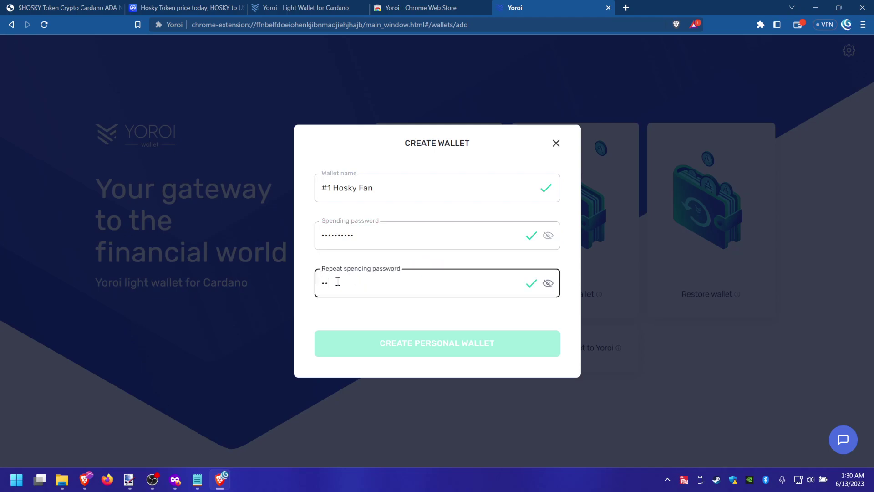
type("***")
left_click(357, 343)
left_click(357, 316)
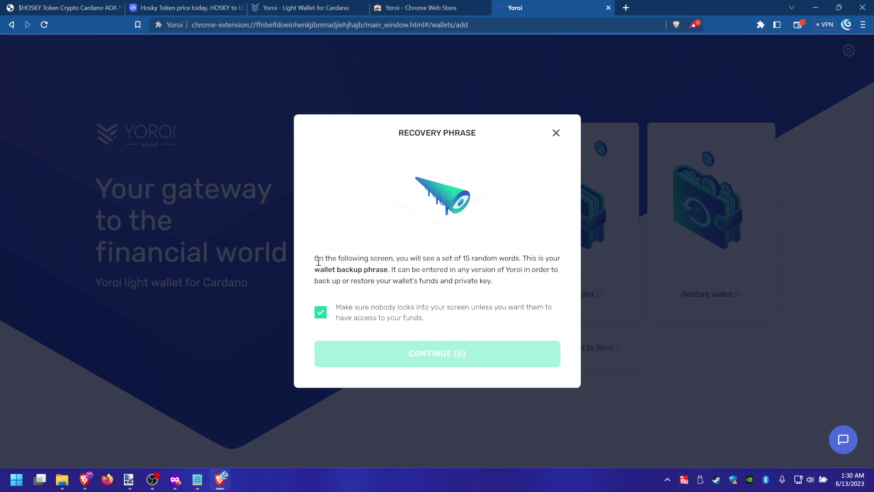
Read through the recovery phrase notice while its countdown runs
left_click_drag(315, 259, 511, 274)
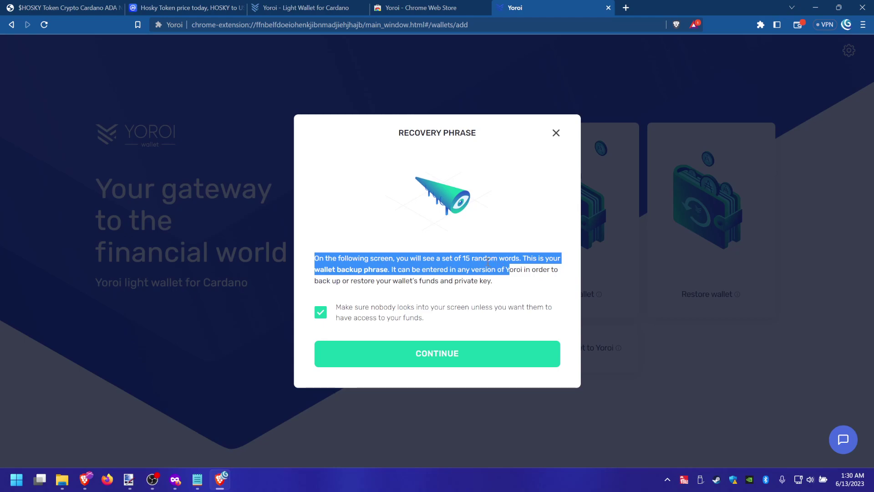
left_click(461, 258)
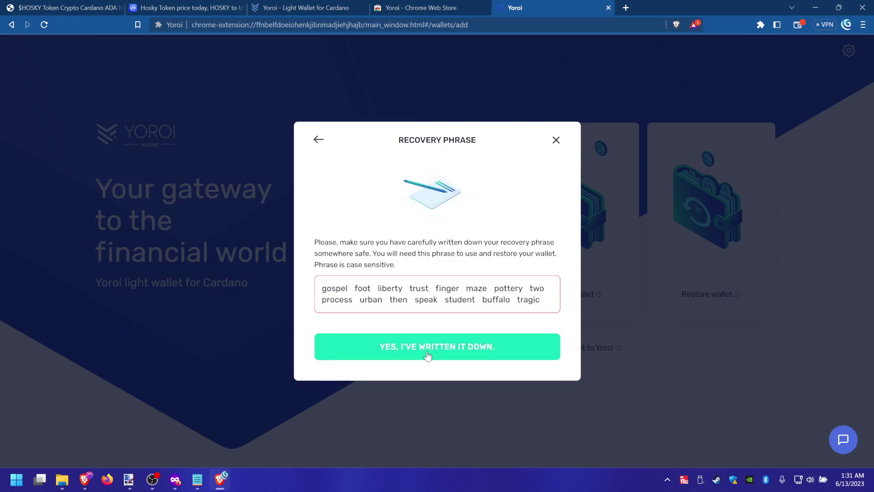
In Notepad, write the first recovery phrase words, one per line
left_click(197, 479)
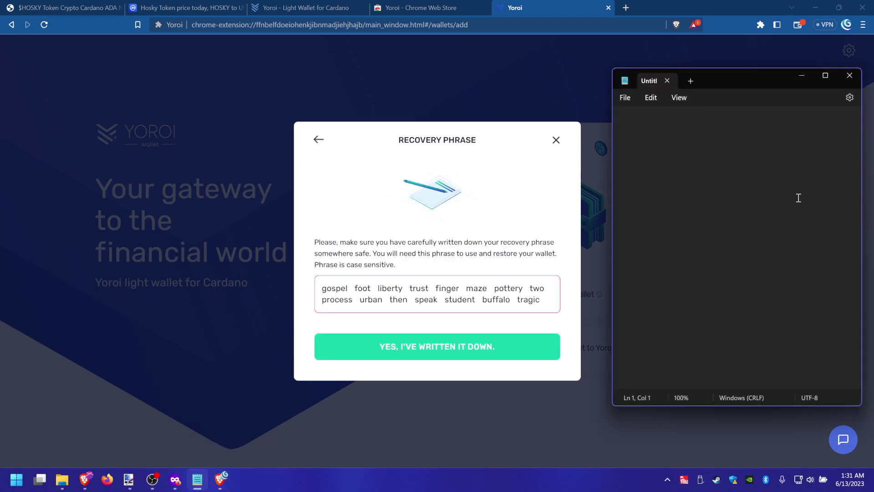
key("Return")
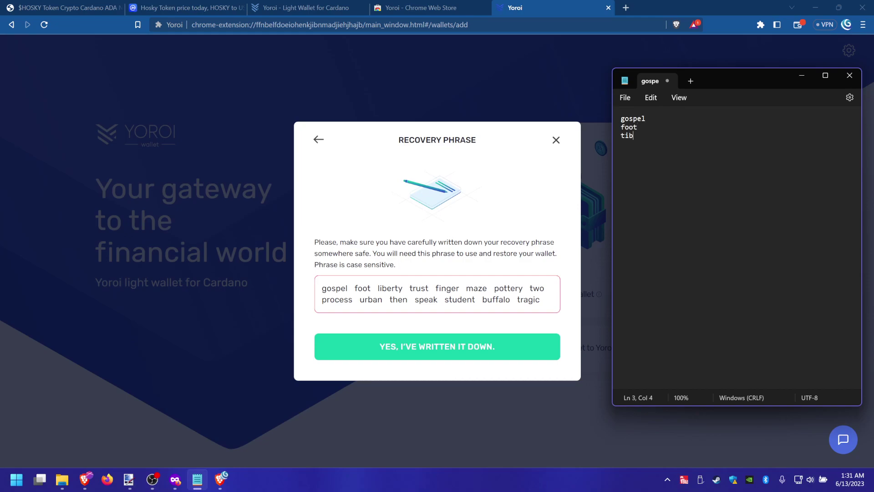
key("Return")
Write the remaining recovery phrase words into Notepad, one per line
key("Return")
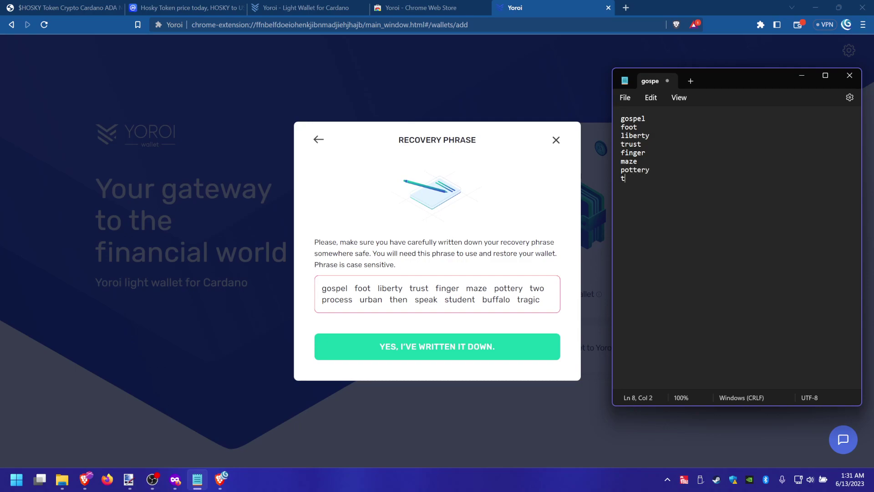
key("Return")
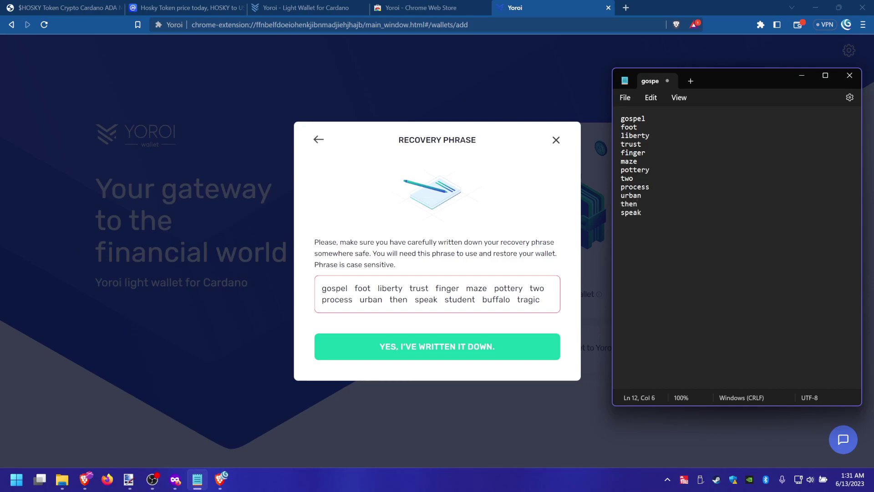
key("Return")
Confirm the phrase is written down and narrow the browser to show the saved word list
left_click(436, 351)
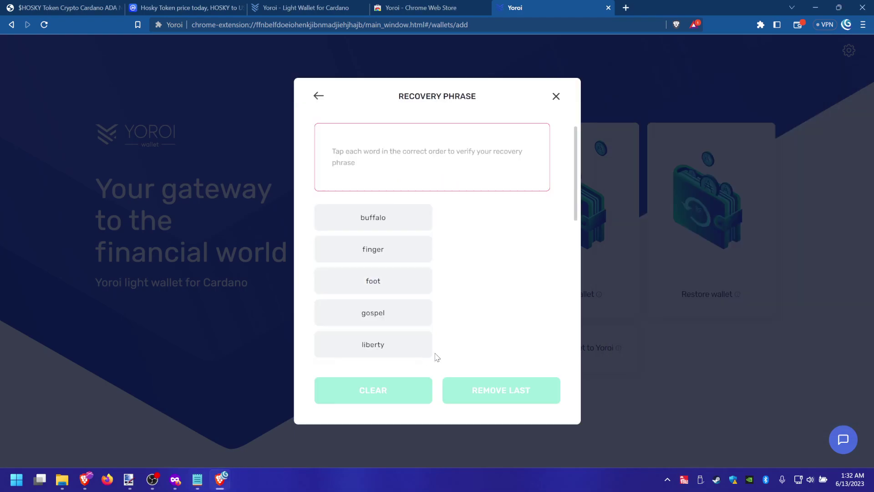
left_click_drag(731, 7, 703, 14)
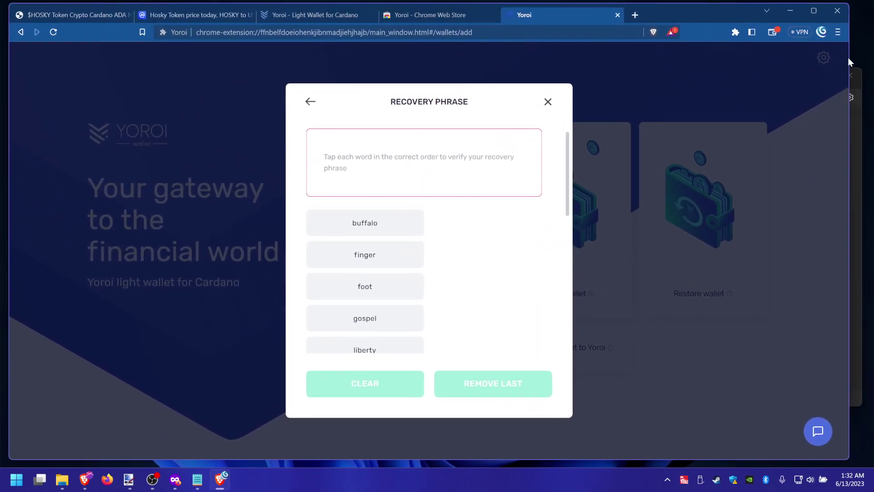
left_click_drag(848, 59, 605, 64)
scroll(287, 237, "down", 5)
scroll(265, 248, "up", 2)
scroll(265, 248, "up", 3)
scroll(246, 269, "down", 1)
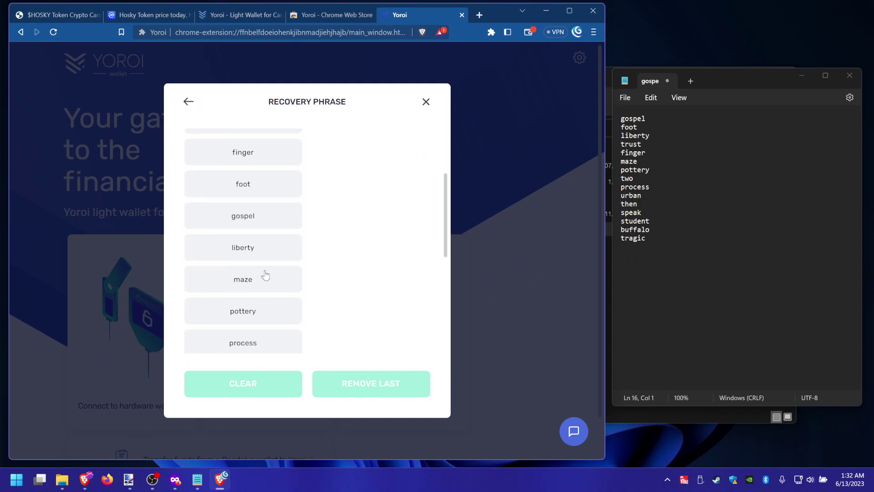
Select all 15 recovery words in their original order
left_click(262, 225)
left_click(261, 195)
left_click(253, 190)
scroll(248, 304, "down", 2)
left_click(252, 313)
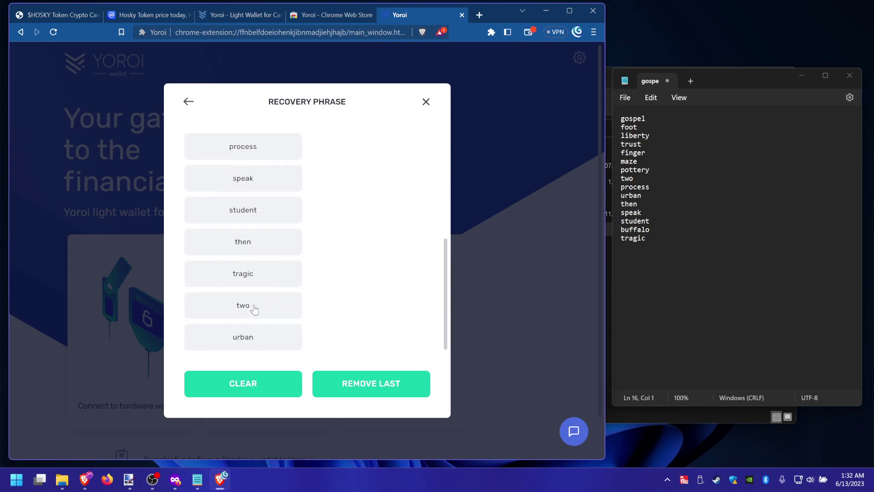
scroll(253, 212, "up", 5)
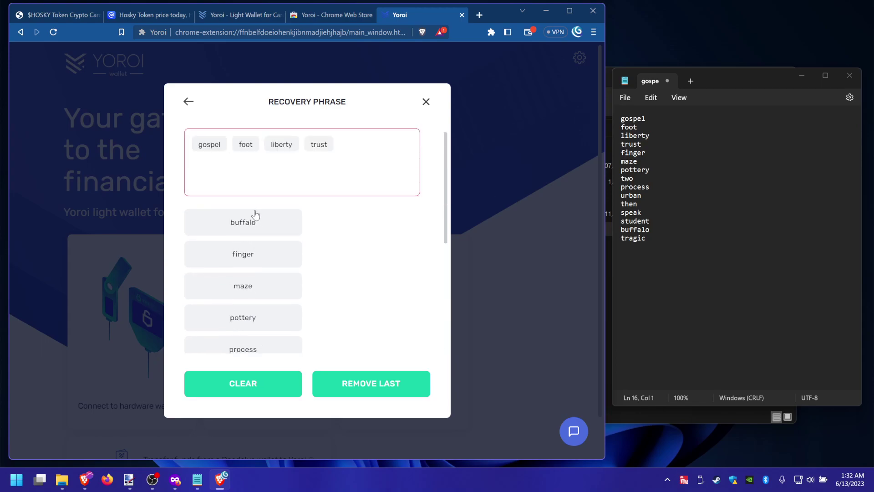
left_click(253, 257)
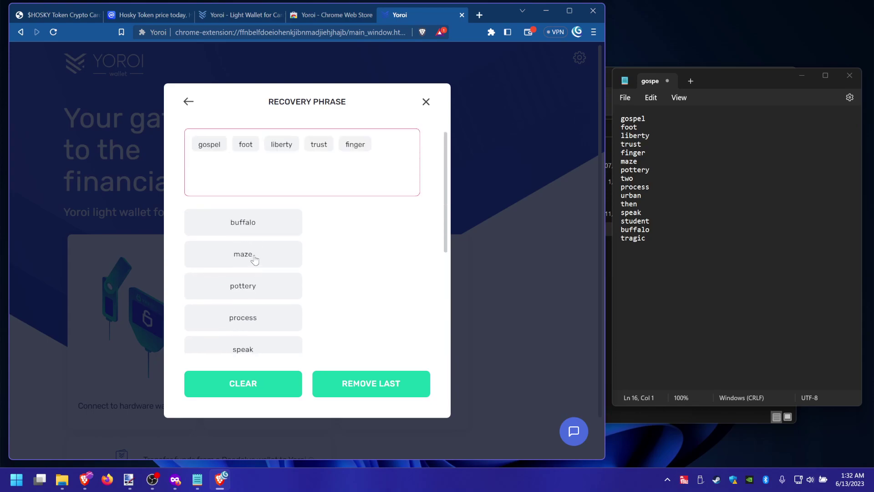
left_click(254, 259)
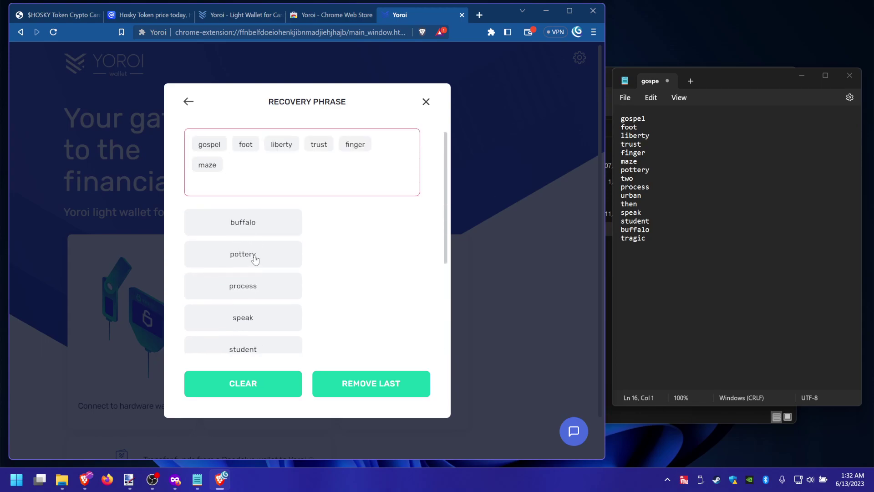
left_click(255, 259)
scroll(254, 255, "down", 3)
left_click(253, 306)
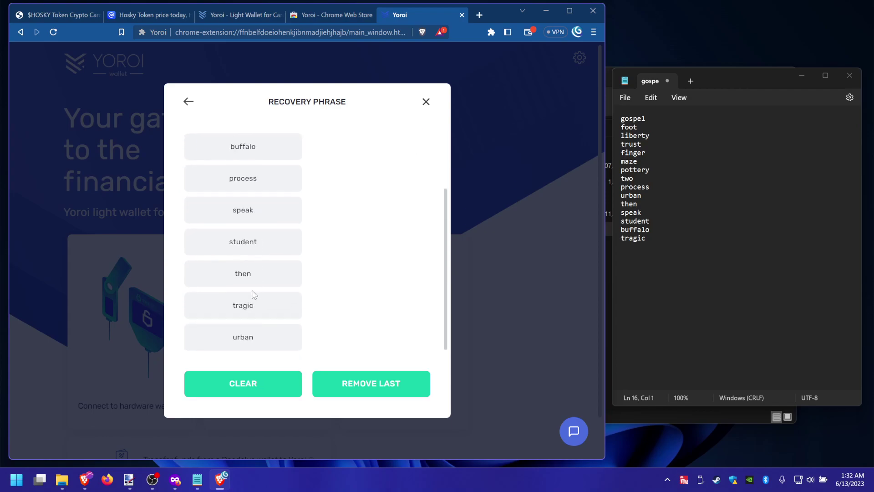
left_click(261, 182)
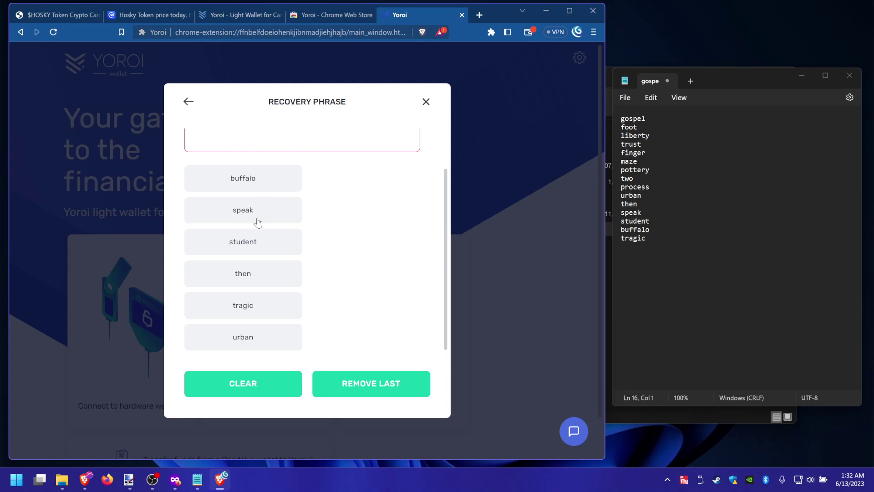
left_click(250, 339)
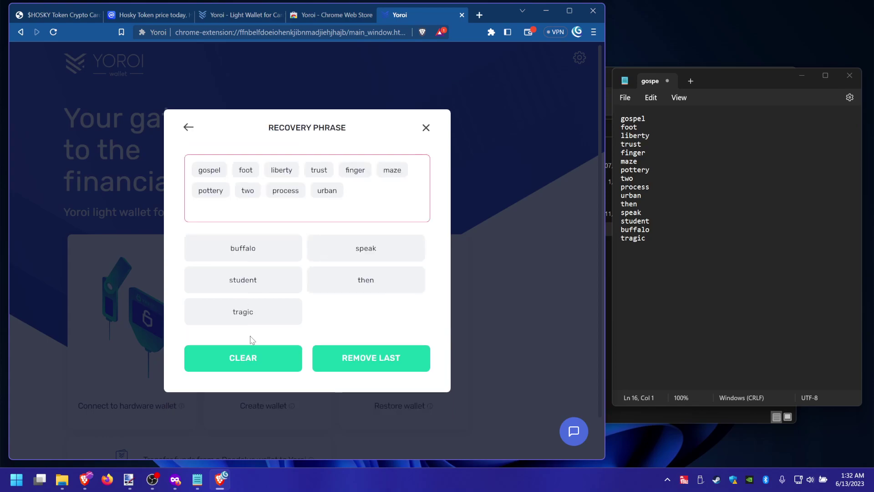
left_click(343, 290)
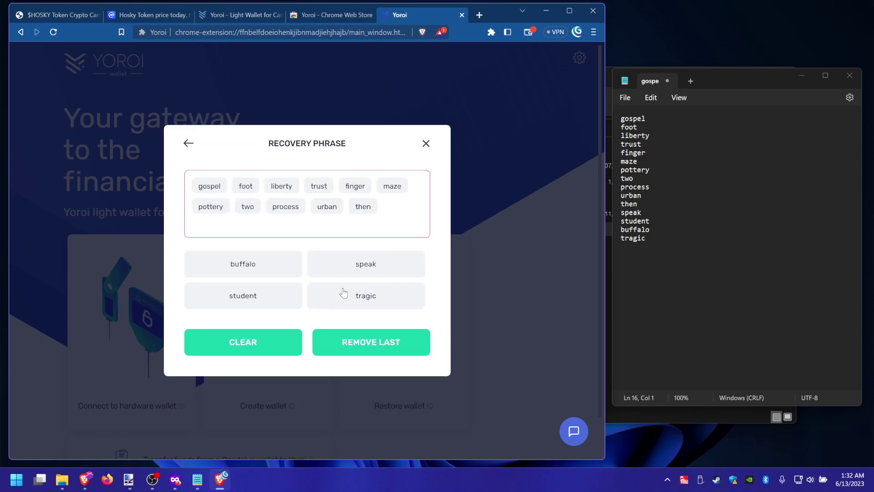
left_click(354, 269)
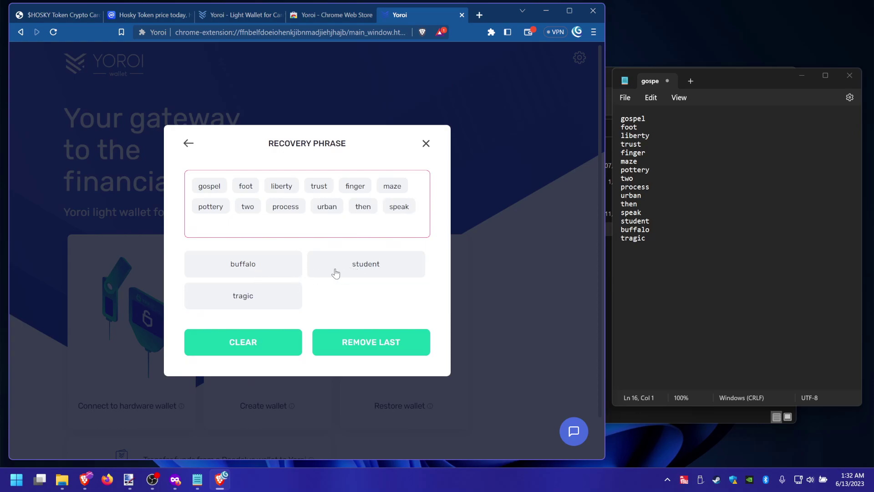
left_click(337, 273)
left_click(263, 281)
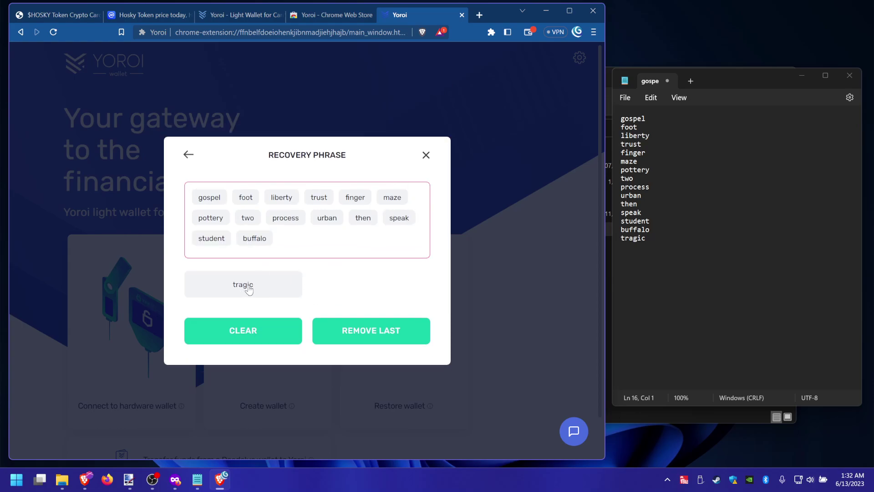
left_click(244, 287)
Tick both safety acknowledgements and confirm to finish creating the wallet
left_click(232, 260)
left_click(262, 220)
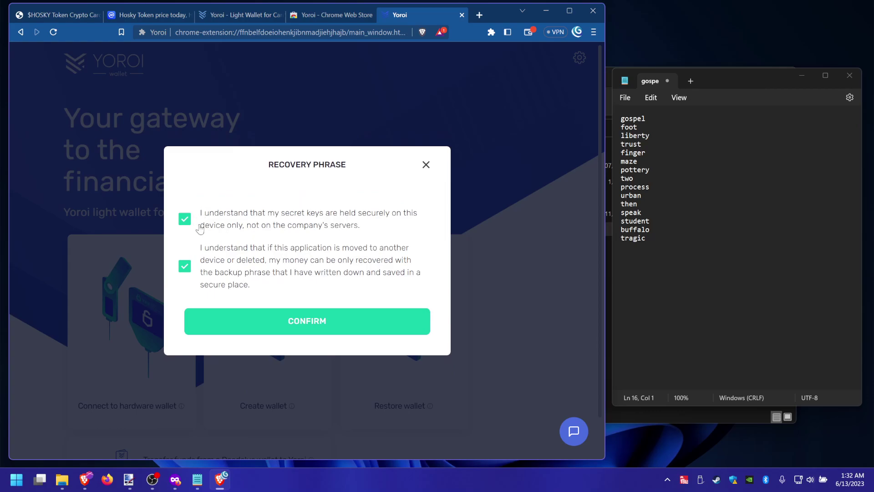
left_click(294, 323)
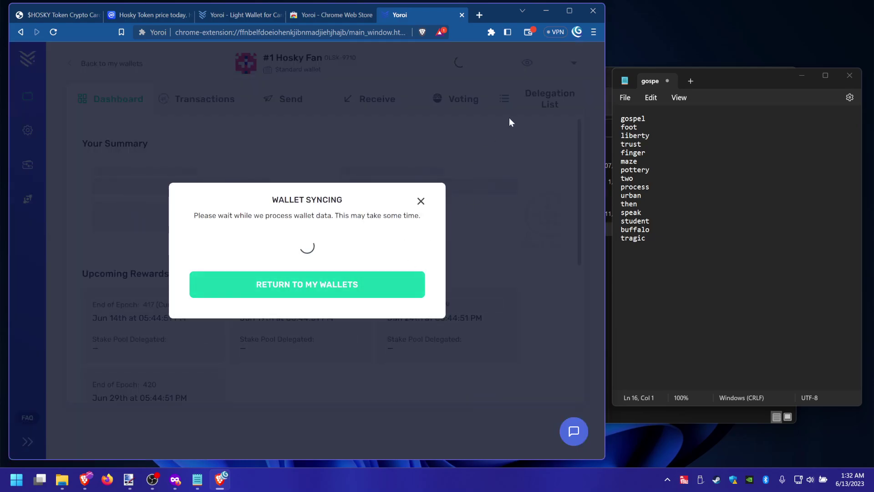
Maximize the browser and show the #1 Hosky Fan wallet's receive address and QR code
left_click(567, 14)
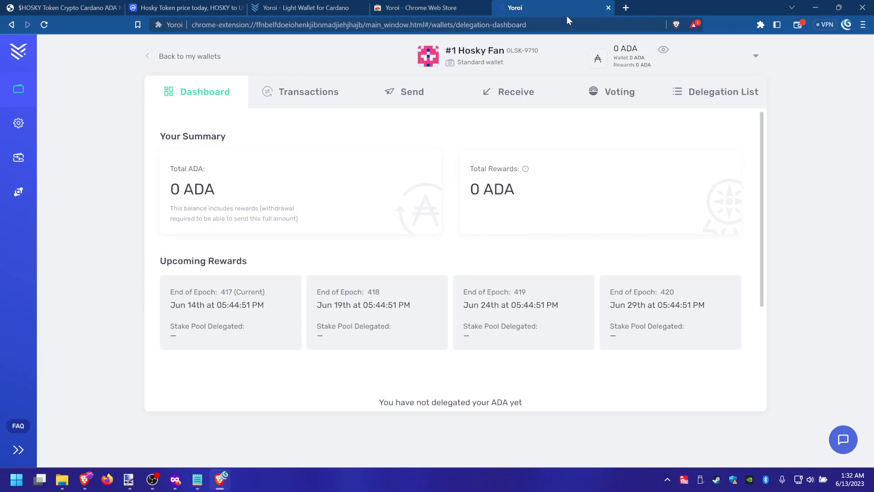
left_click(509, 101)
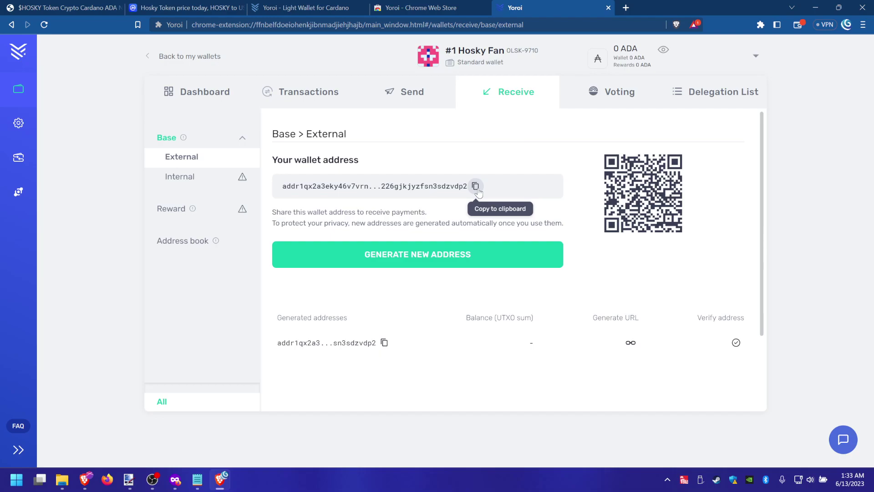
Copy the #1 Hosky Fan receiving address, then view its 0-transaction history
left_click(476, 187)
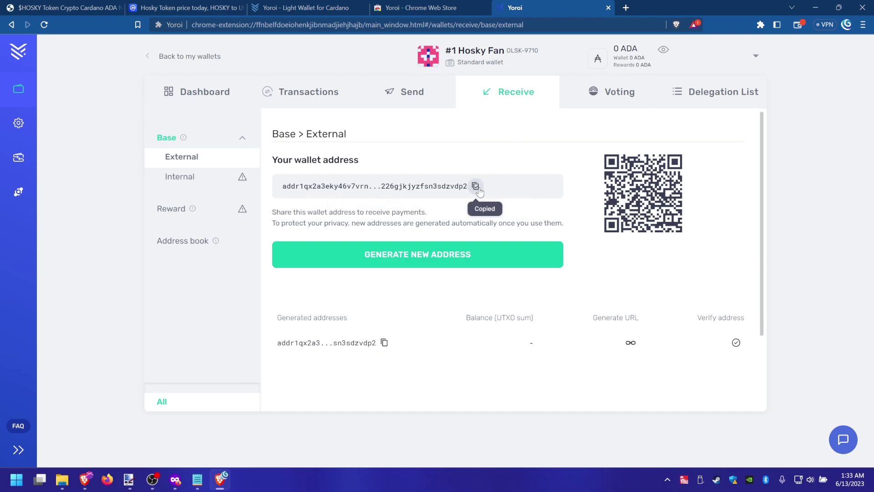
left_click(478, 190)
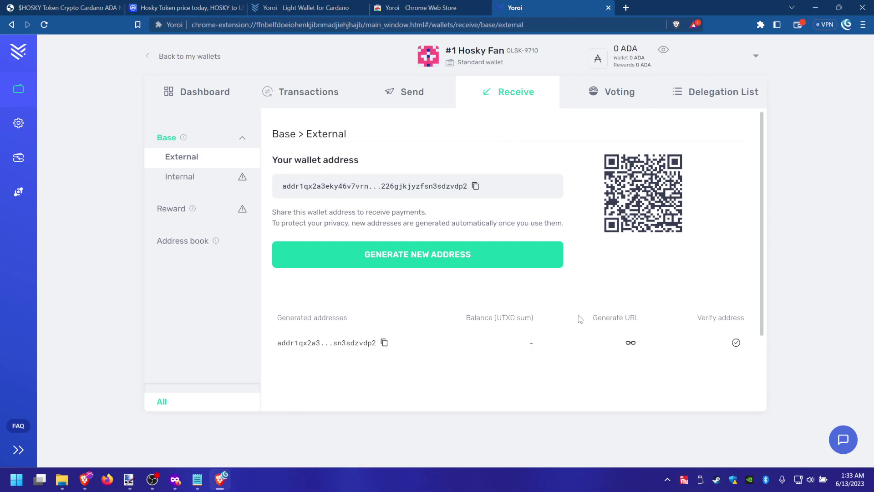
left_click(327, 96)
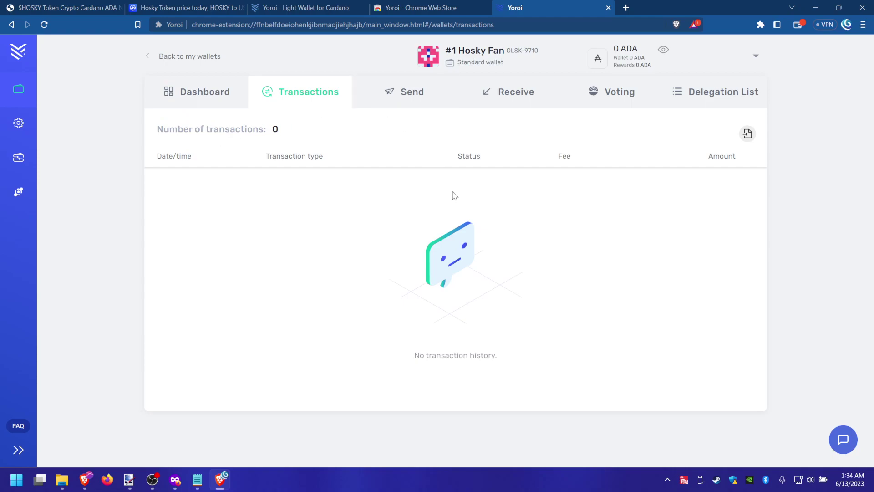
Resync the wallet from its Wallet settings, acknowledging the warning
left_click(19, 124)
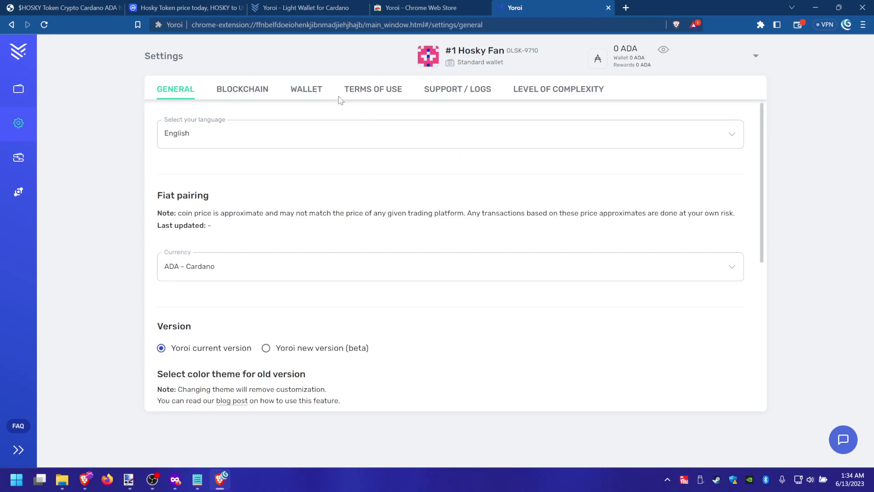
left_click(307, 89)
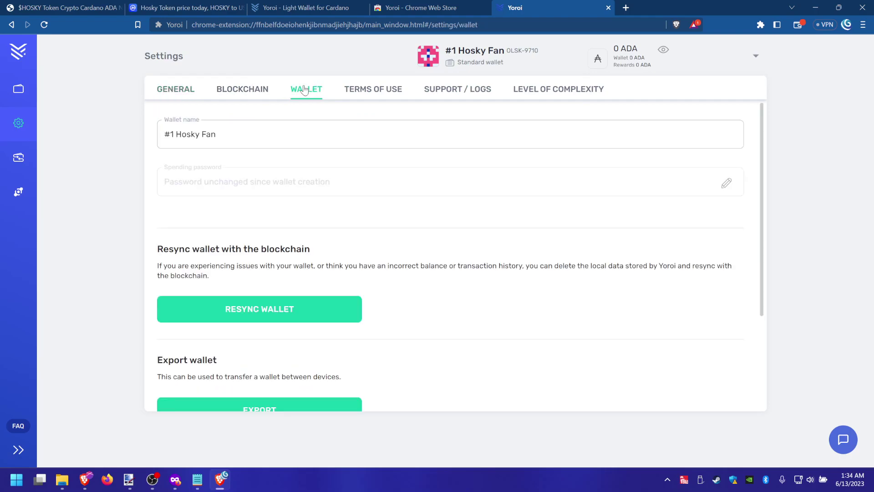
left_click(251, 314)
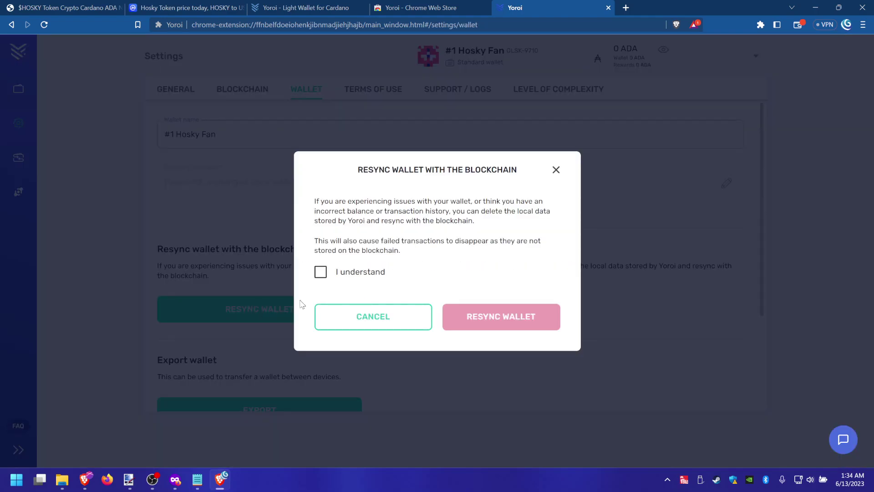
left_click(349, 273)
left_click(486, 320)
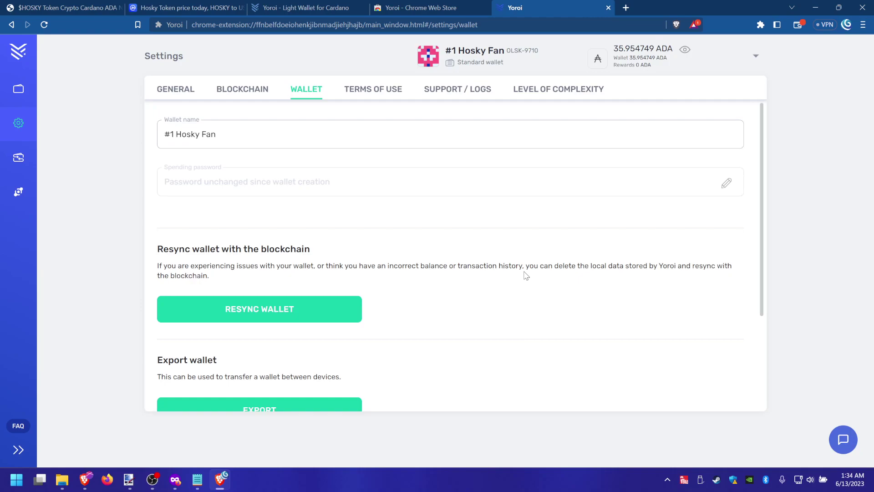
Check the 35.954749 ADA balance, then switch to the hosky.io tab
left_click_drag(613, 49, 643, 50)
left_click(632, 54)
left_click(75, 8)
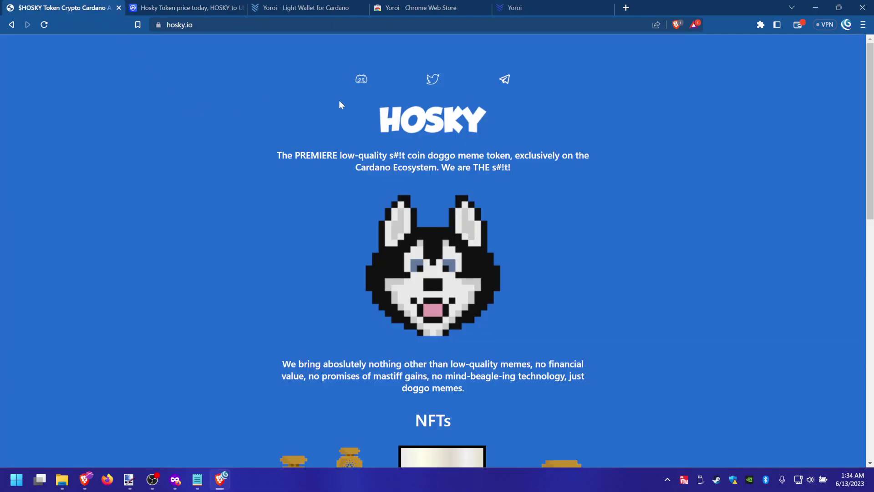
Copy the Doggie Bowl receiving address from hosky.io's send-exactly-2-ADA instructions, then go back to Yoroi
scroll(314, 173, "down", 10)
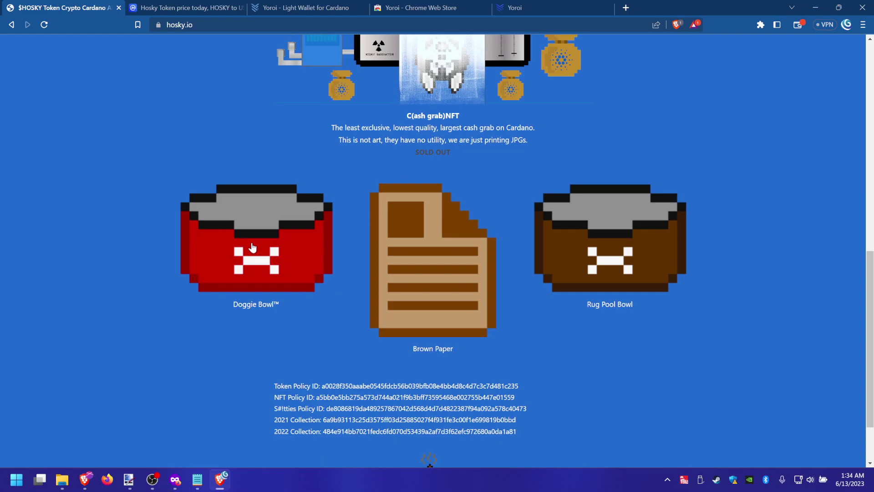
left_click(253, 247)
double_click(364, 287)
right_click(359, 286)
left_click(387, 294)
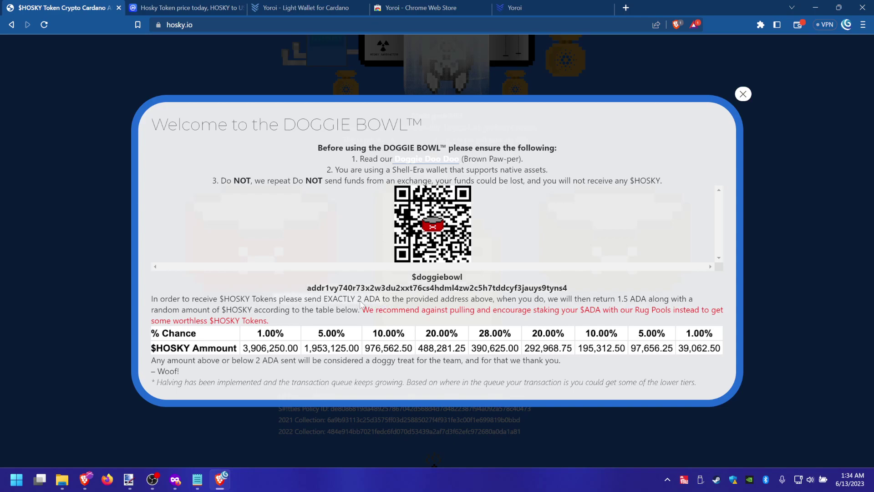
left_click_drag(342, 299, 419, 284)
left_click(527, 9)
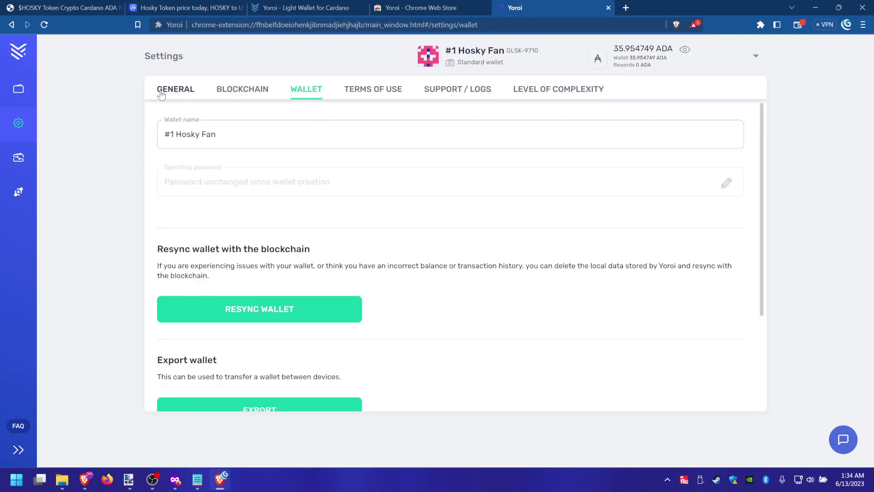
Fill in a send of 2 ADA to the pasted Doggie Bowl address
left_click(18, 89)
left_click(392, 91)
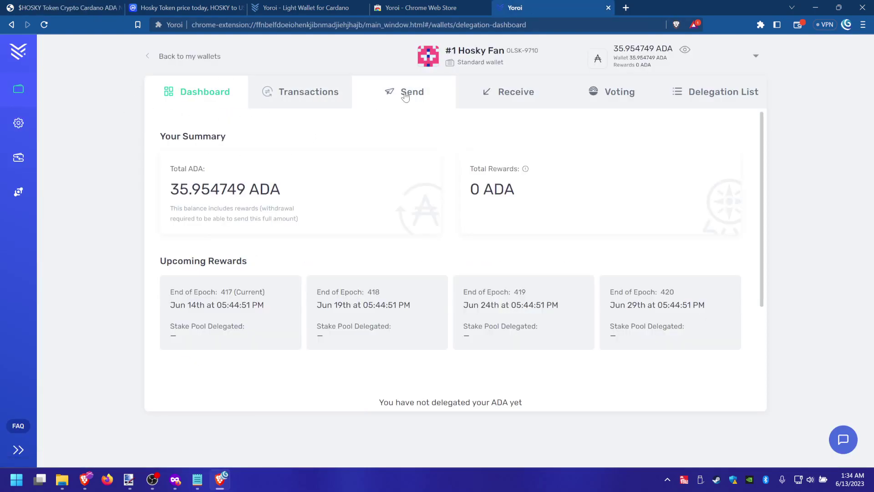
left_click(215, 156)
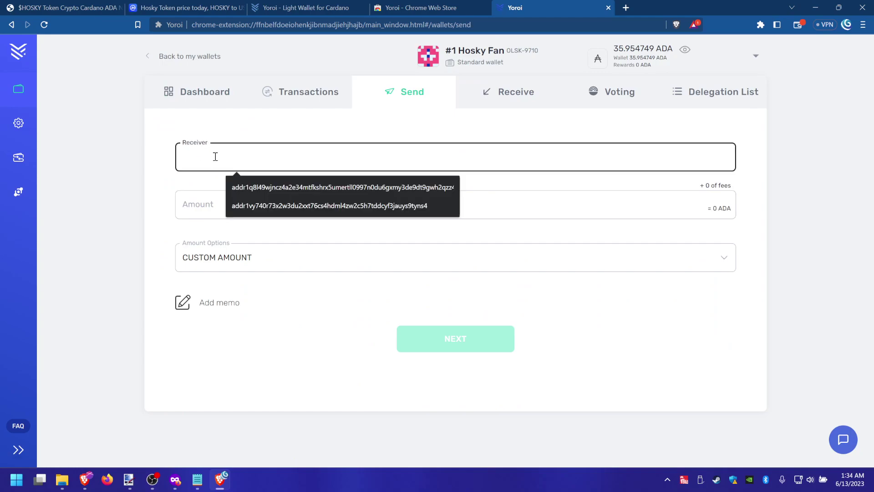
key("ctrl+v")
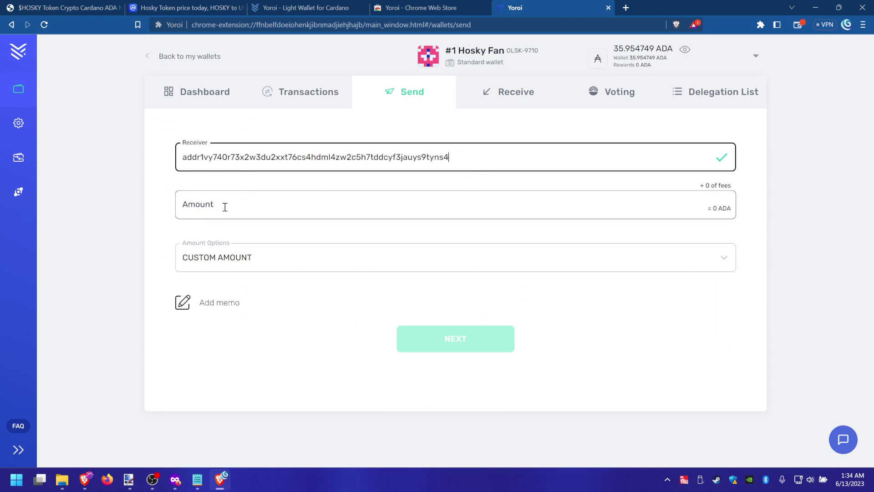
left_click(233, 204)
type("2")
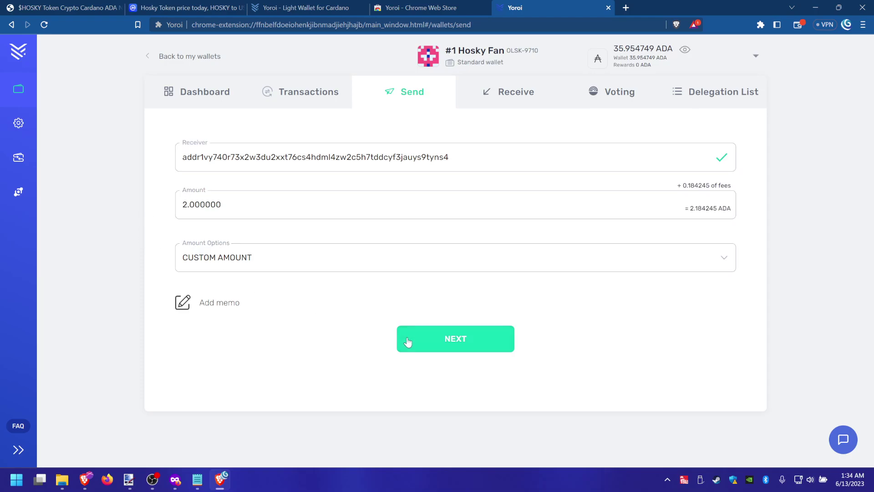
left_click(438, 347)
Authorize the send with the spending password and view it on the Transactions page
left_click(380, 302)
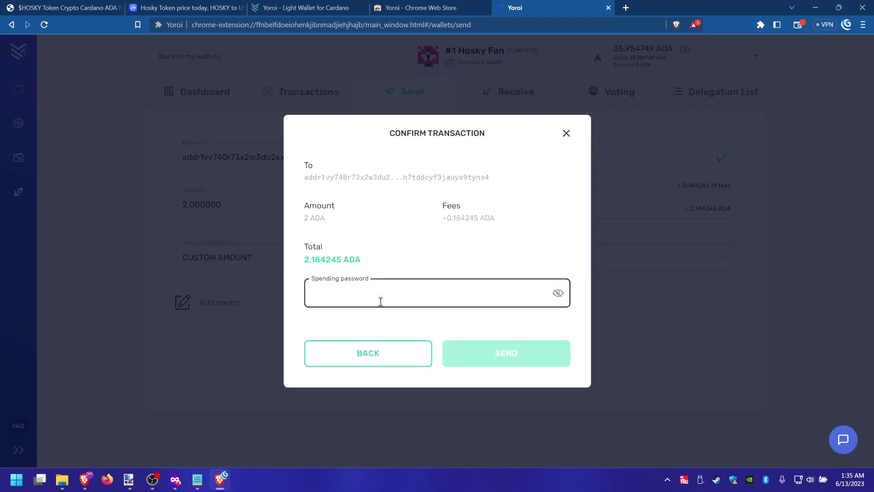
type("•••")
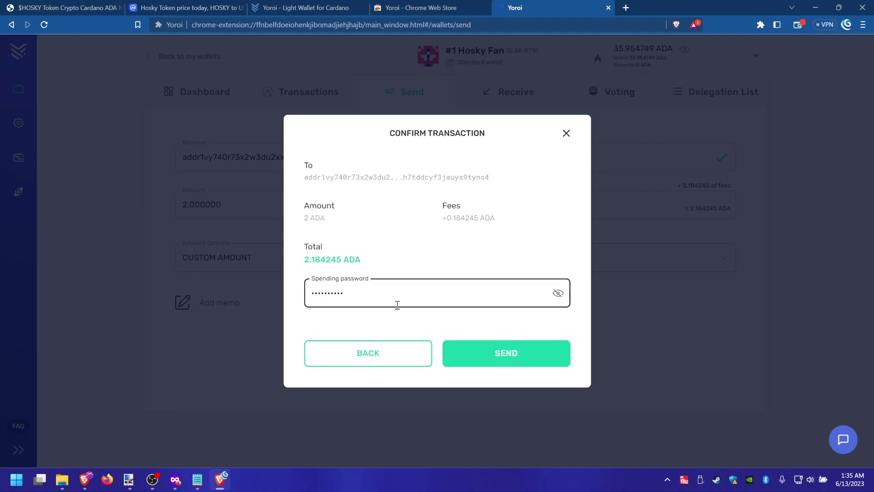
left_click(469, 356)
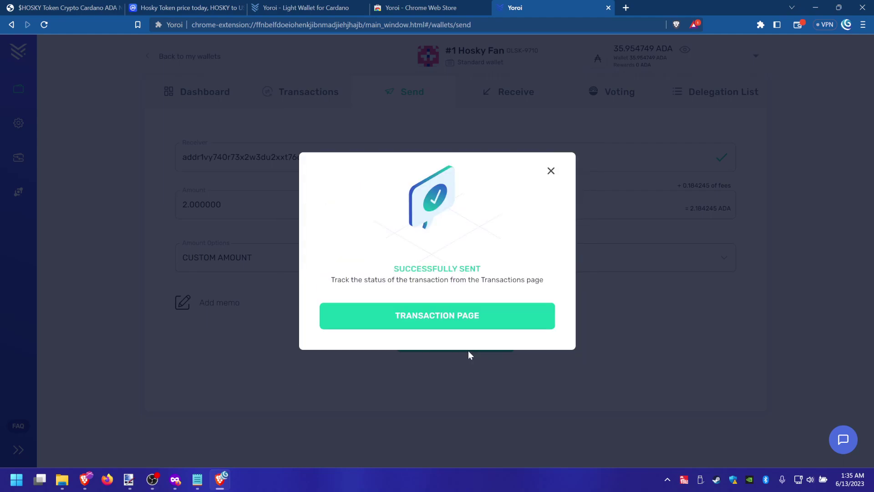
left_click(441, 317)
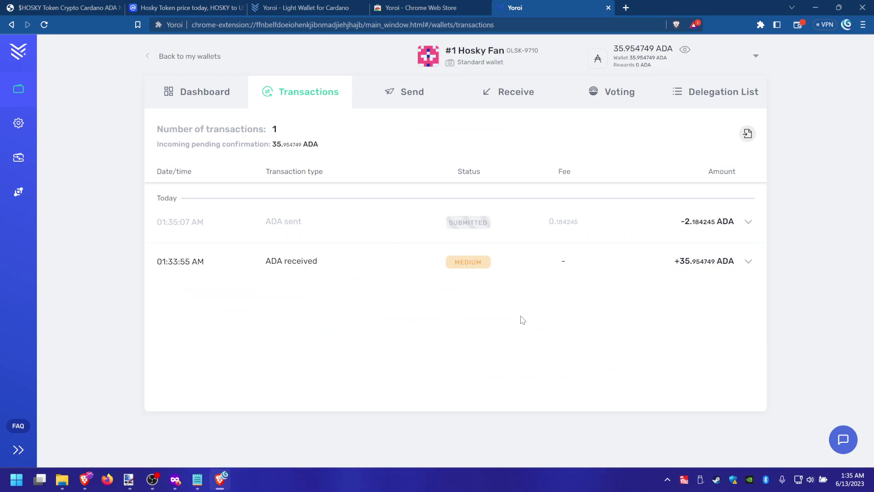
Inspect and collapse the 2.184245 ADA send's address details, then open a new browser tab
left_click(746, 223)
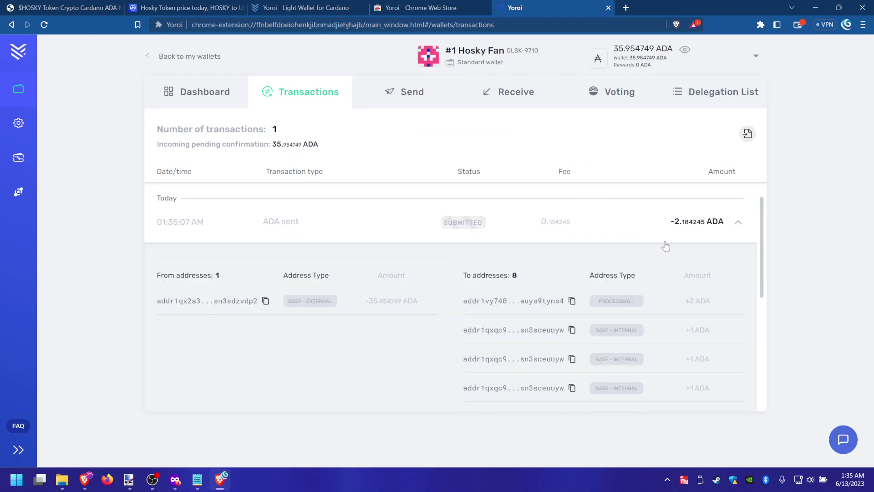
left_click(693, 228)
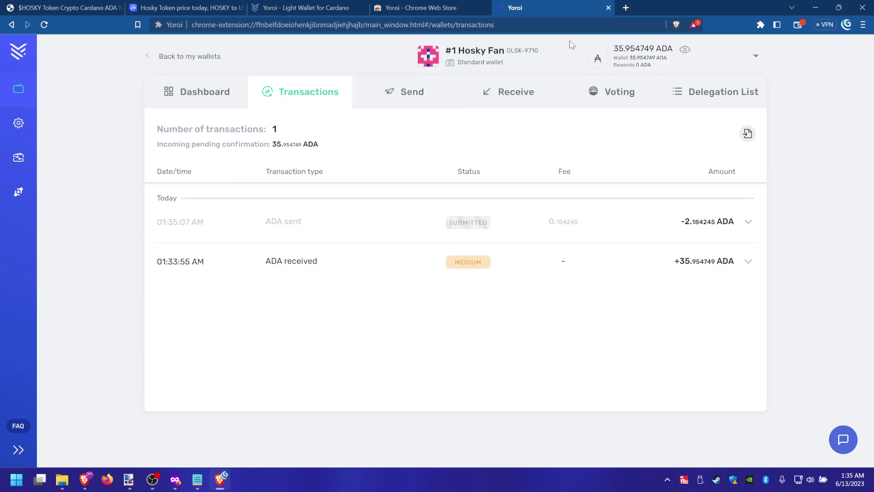
left_click(626, 8)
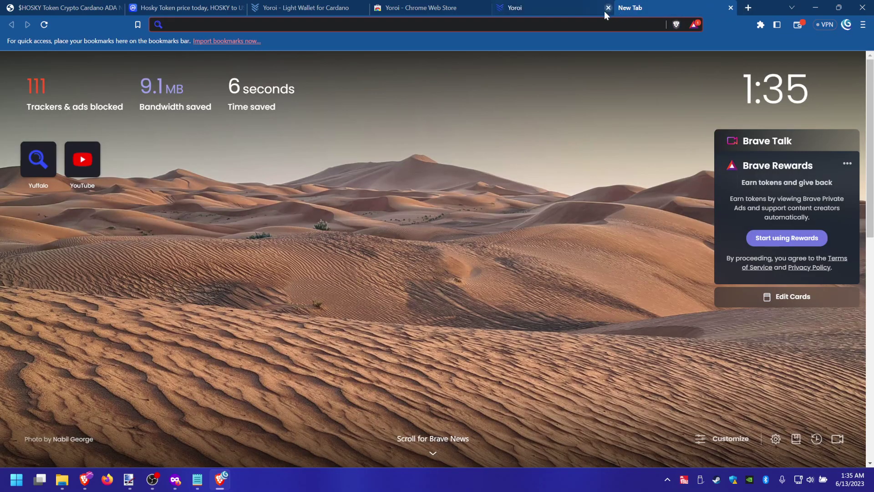
Search Yuffalo for 'minswap' and open the 'Minswap DEX | Multi-pool decentralized exchange on Cardano' result
left_click(34, 166)
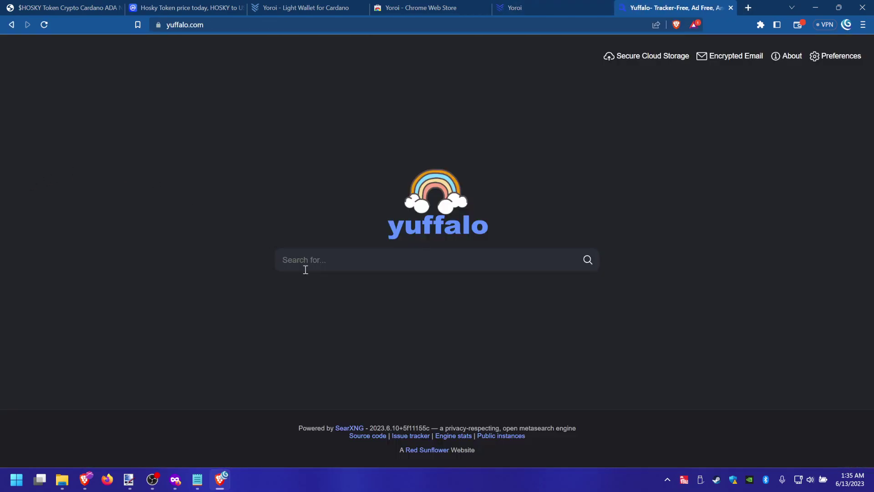
type("minswap")
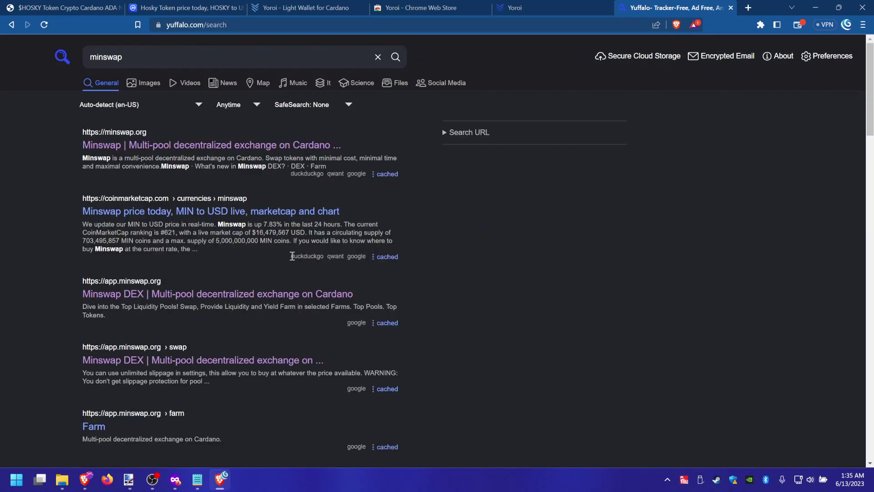
left_click(127, 294)
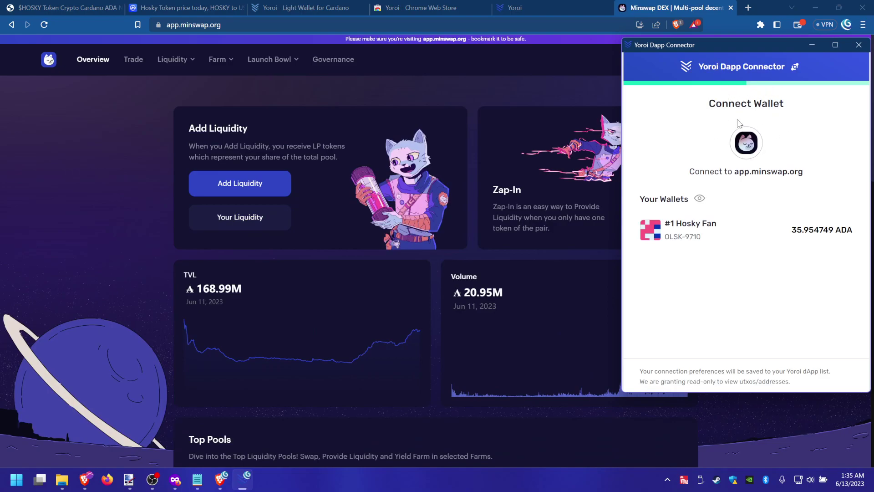
Connect the Yoroi wallet through the Dapp Connector and go to Minswap's Trade page
left_click(707, 237)
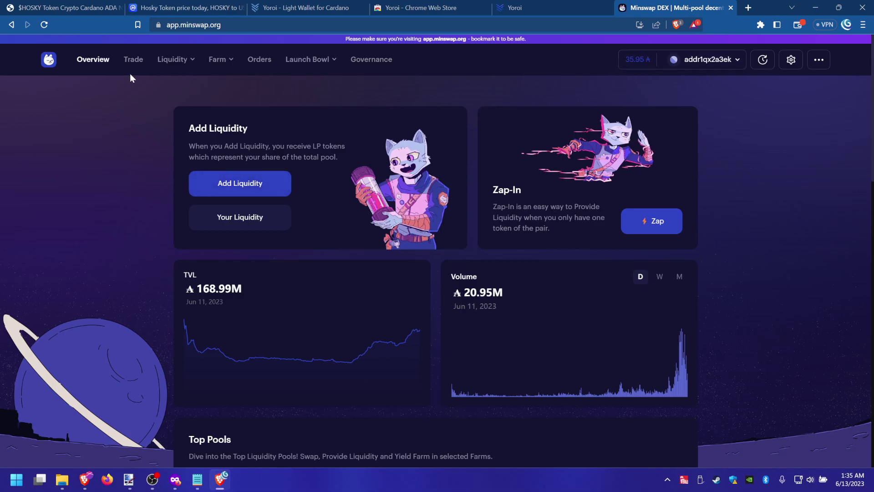
left_click(138, 60)
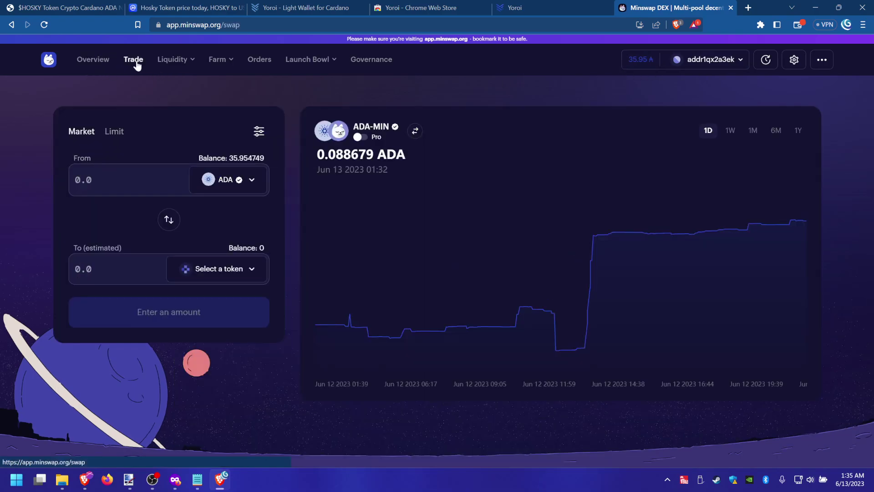
left_click(180, 26)
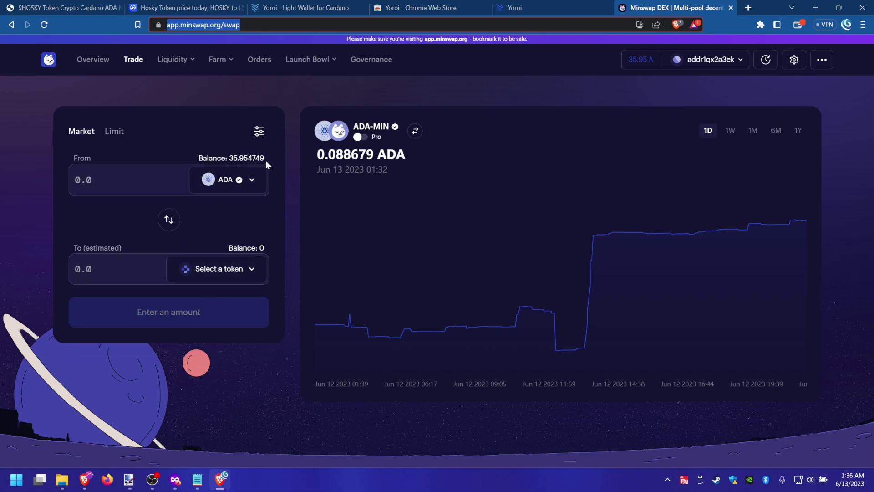
Choose HOSKY as the receive token and enter 10 ADA, estimating 246,199,094 HOSKY
left_click(225, 272)
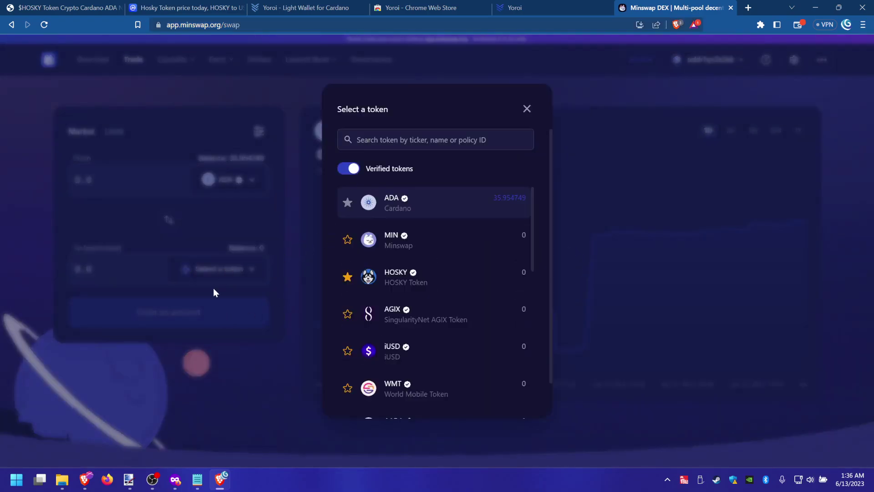
left_click(437, 279)
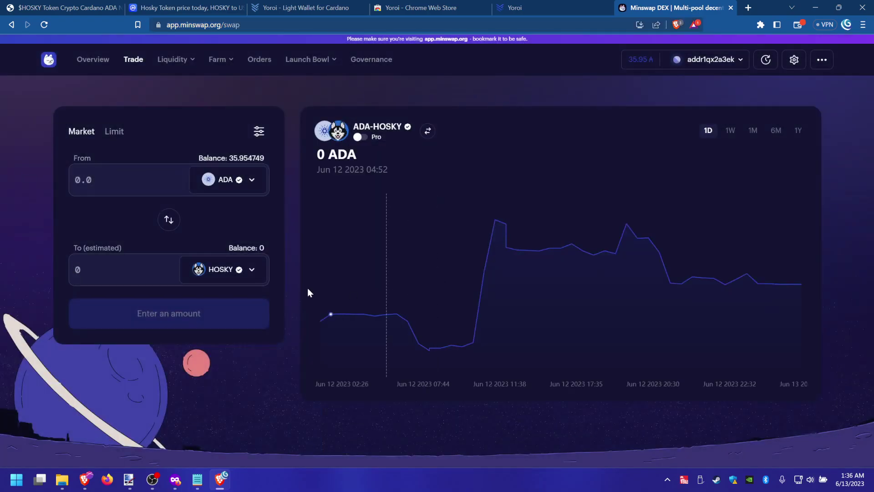
left_click(217, 272)
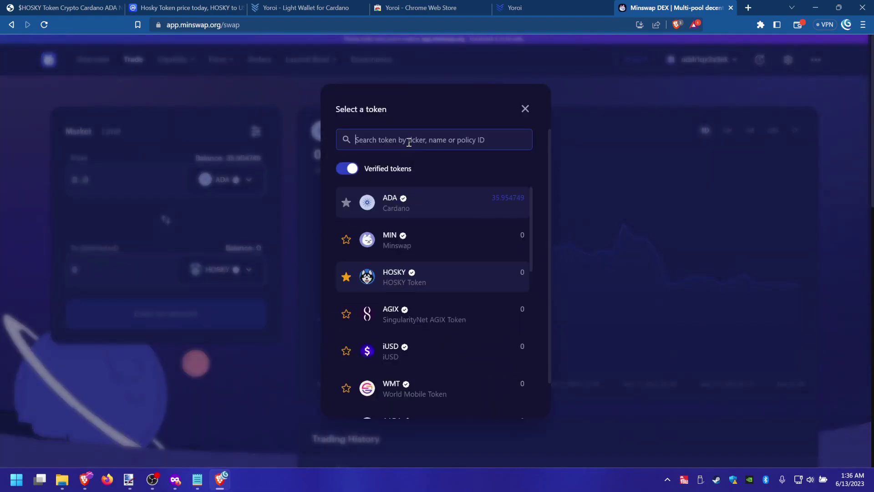
type("hosky")
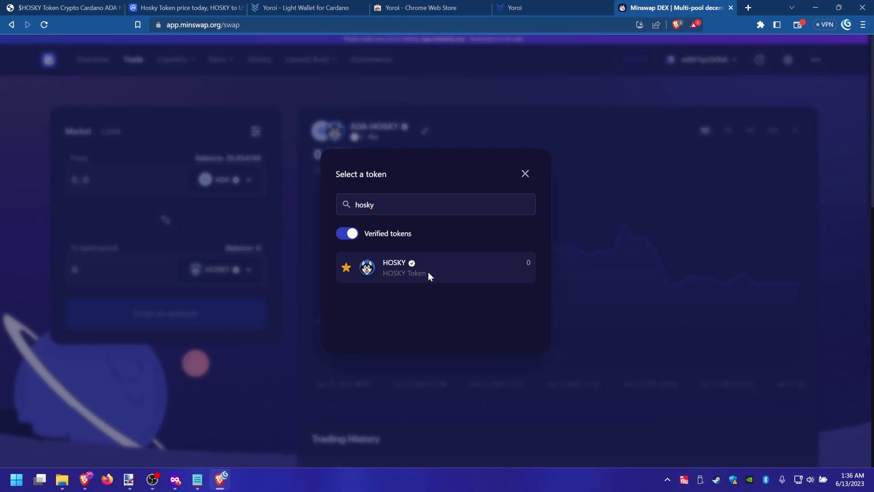
left_click(525, 174)
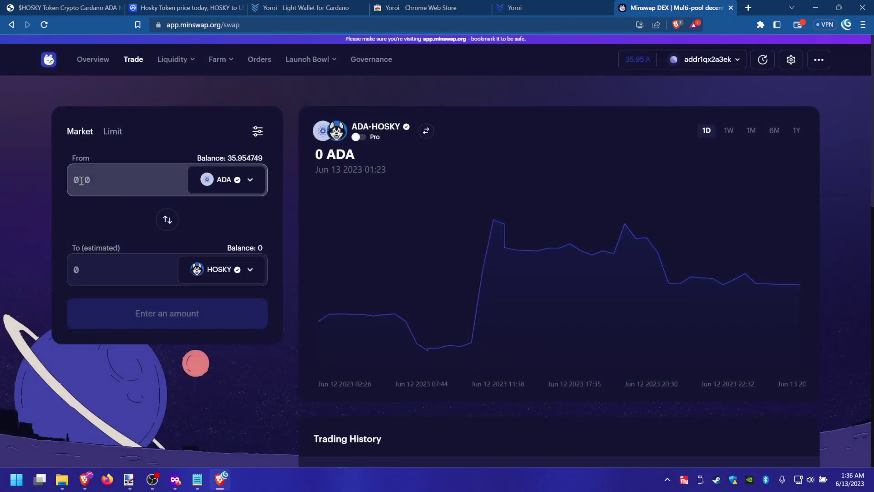
left_click(101, 177)
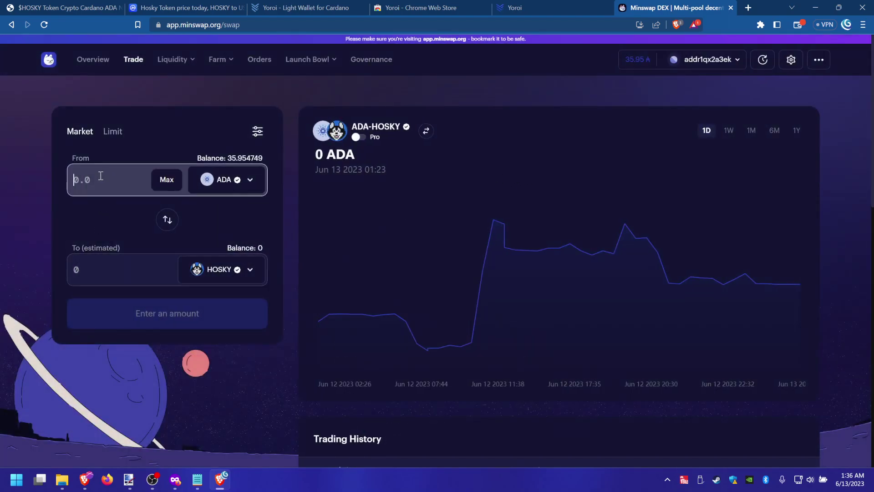
type("1")
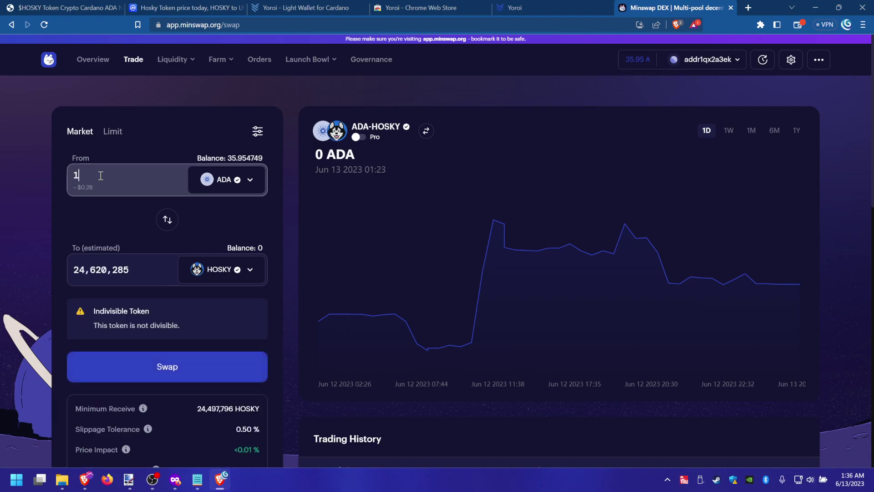
key("BackSpace")
type("10")
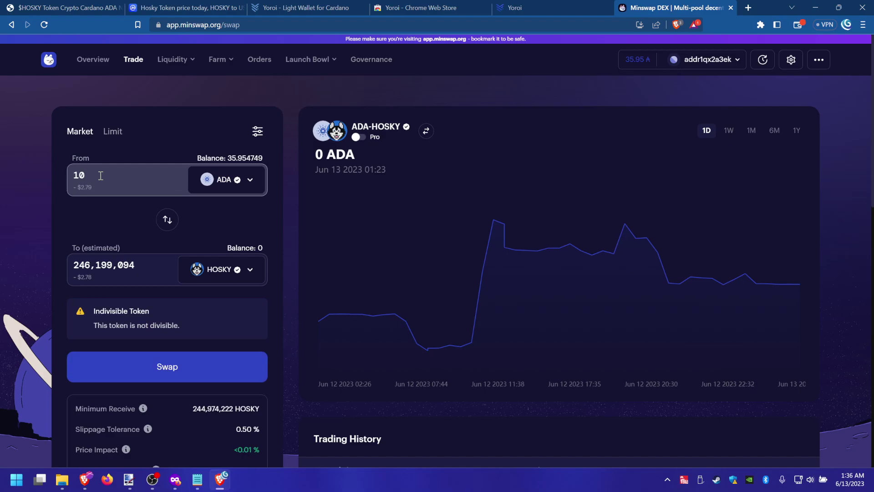
Review and confirm the 10 ADA to HOSKY swap, which fails with 'Incorrect input supplied'
left_click(180, 374)
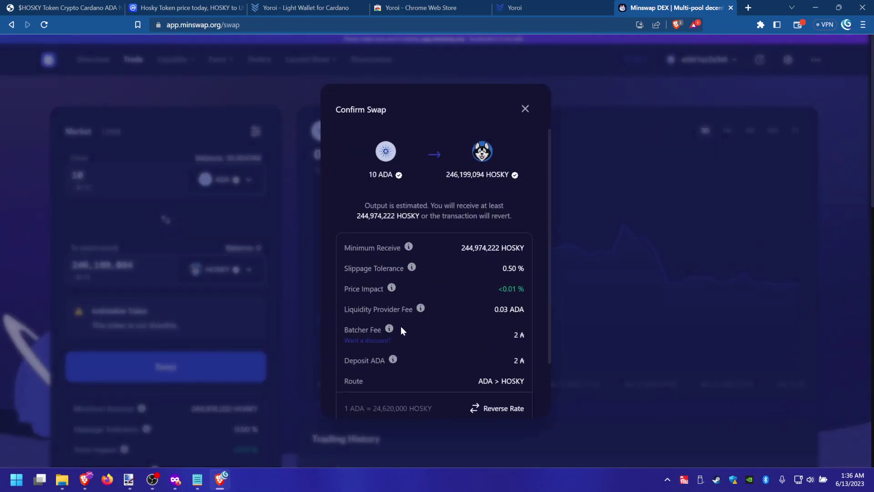
scroll(419, 277, "down", 3)
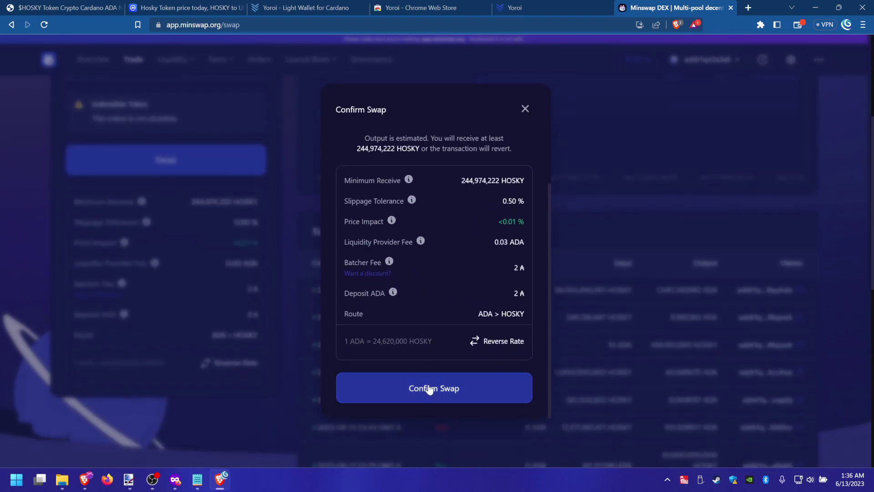
scroll(419, 250, "up", 3)
scroll(423, 255, "down", 3)
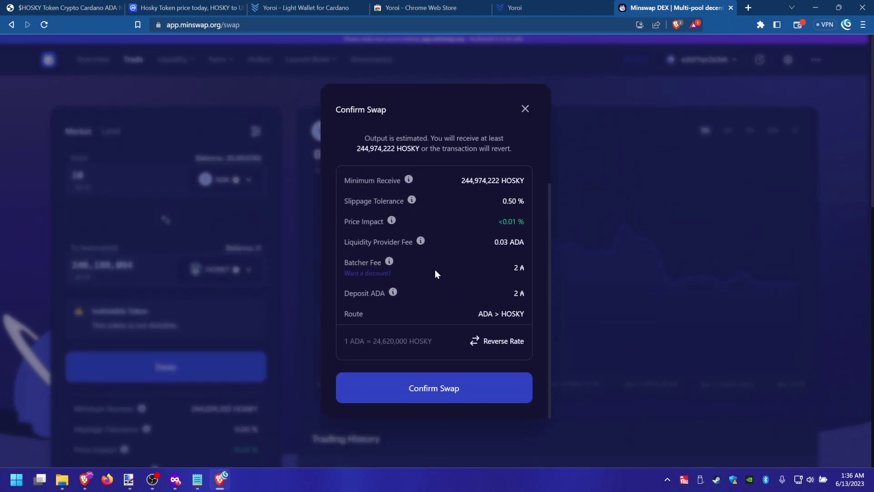
left_click(441, 399)
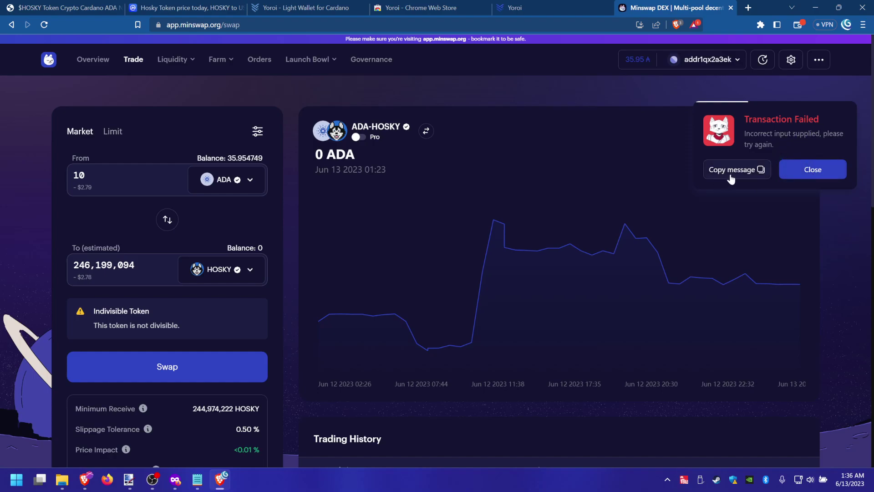
Dismiss the failed-transaction notice and disconnect the Yoroi wallet from Minswap
left_click(811, 171)
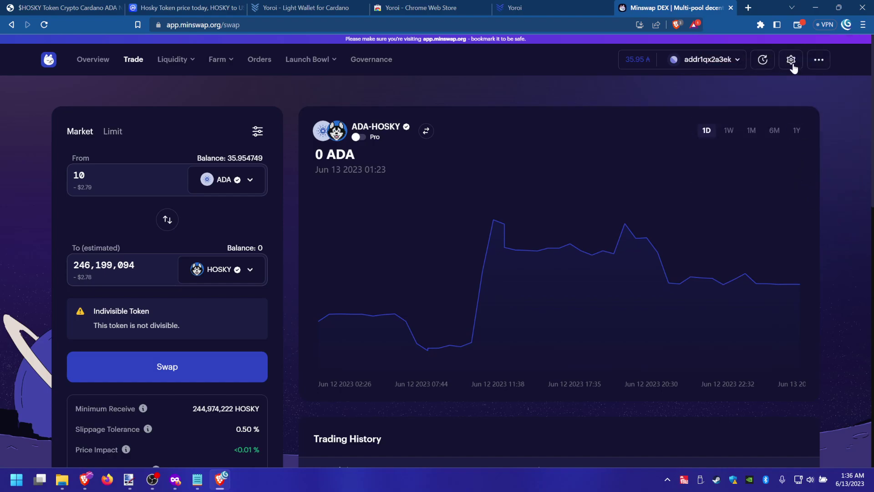
left_click(791, 60)
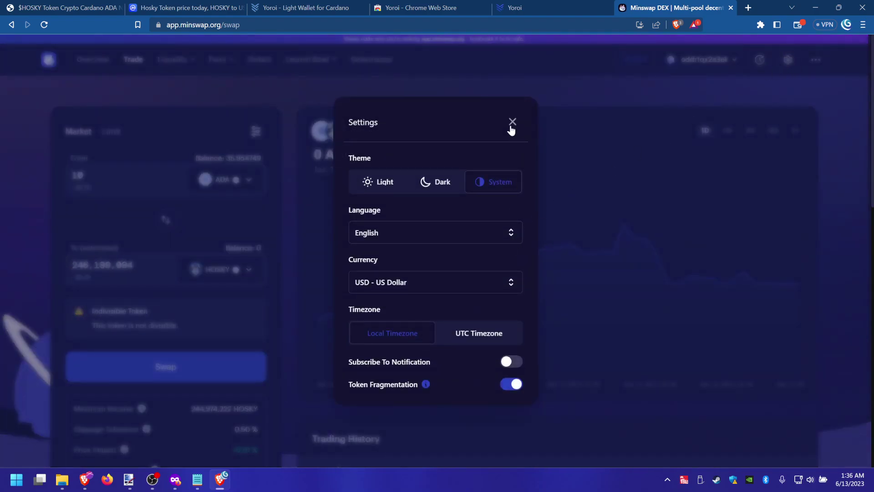
left_click(512, 123)
left_click(707, 59)
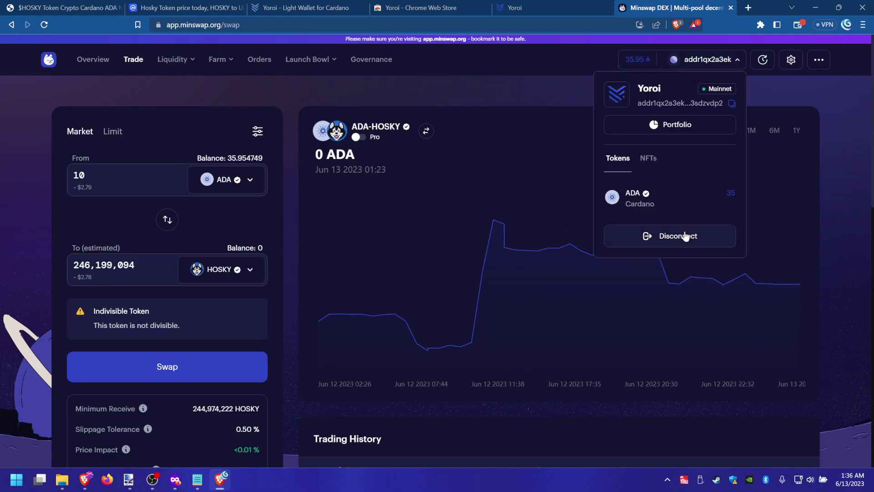
left_click(668, 240)
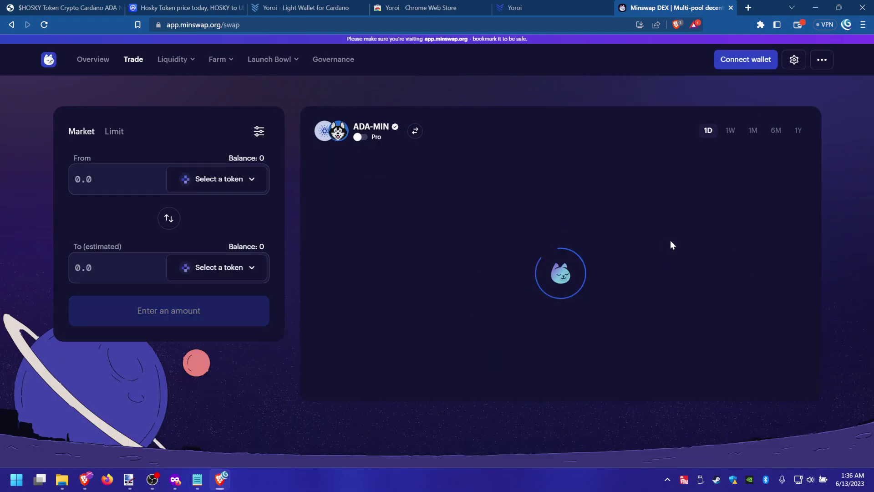
Reconnect Yoroi to Minswap, disconnect it again, and return to the Yoroi Transactions page
left_click(736, 60)
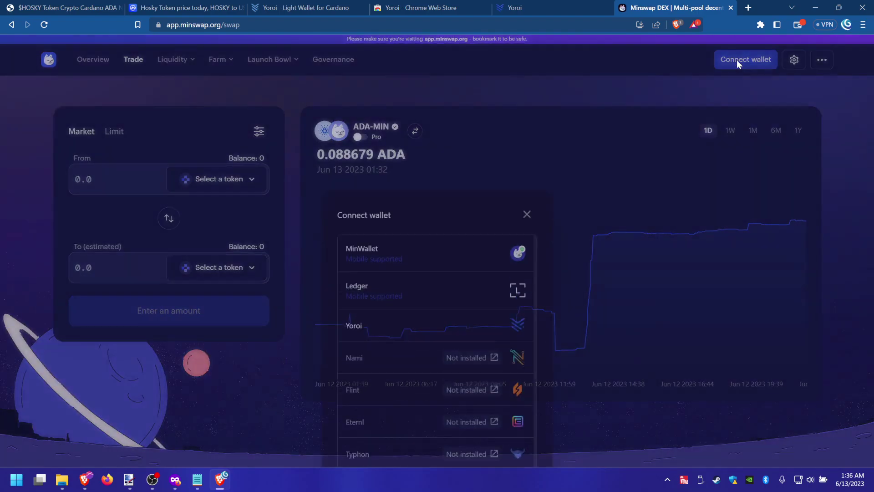
left_click(451, 217)
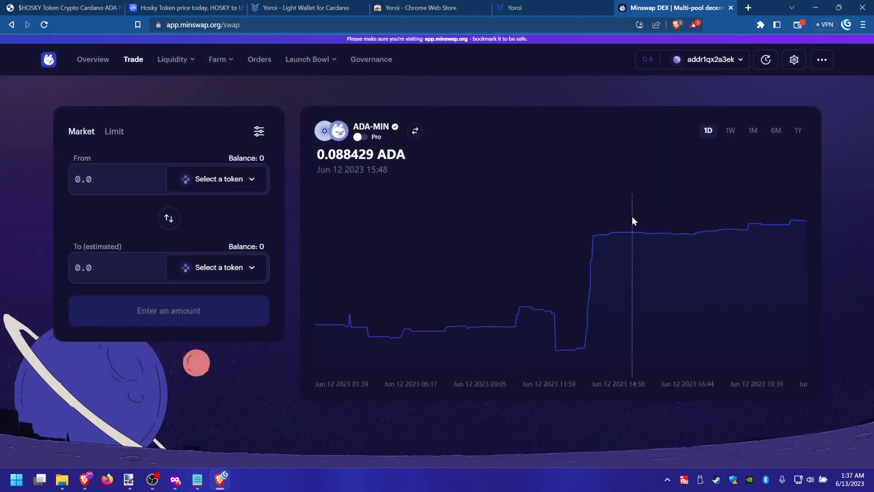
left_click(660, 66)
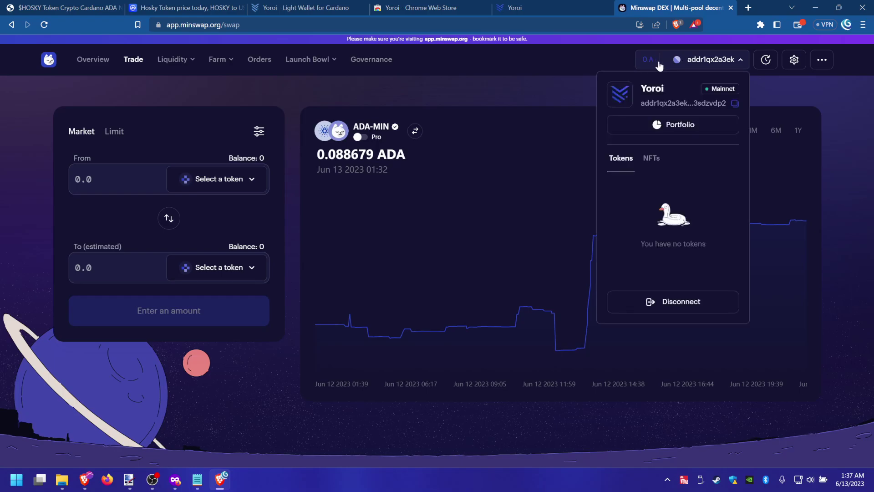
left_click(670, 301)
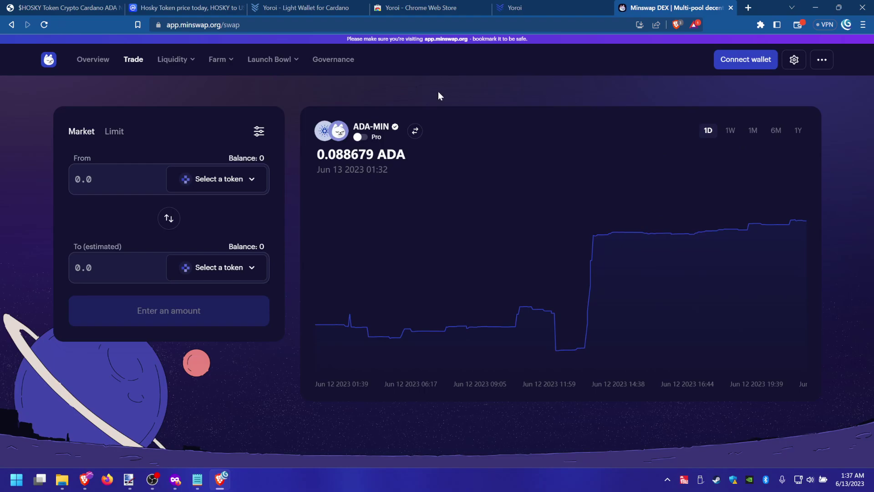
left_click(517, 8)
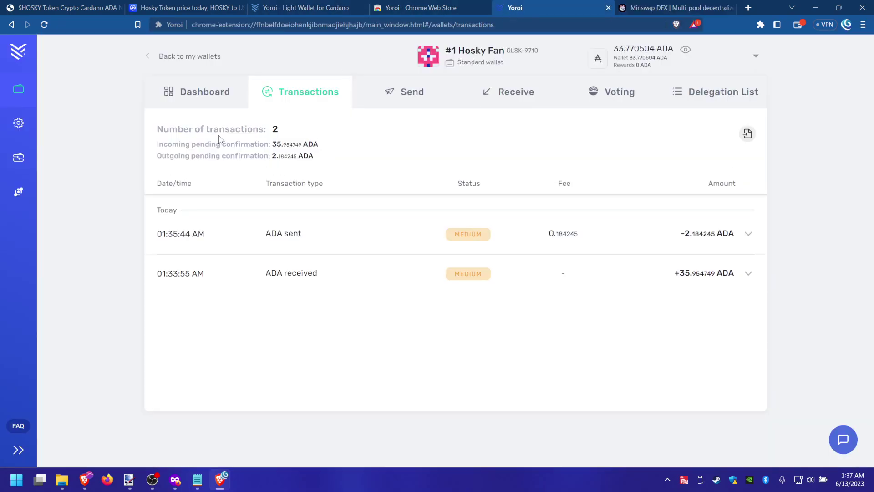
Browse Yoroi's Wallet and General settings
left_click(18, 122)
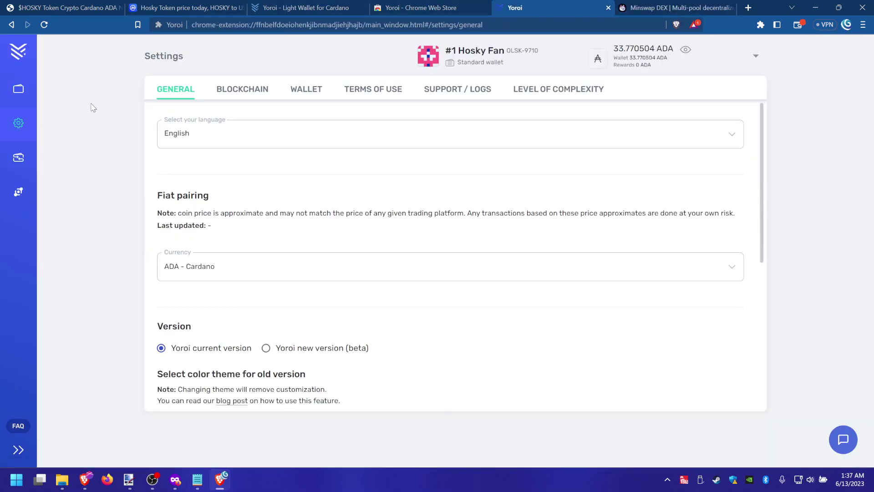
left_click(300, 90)
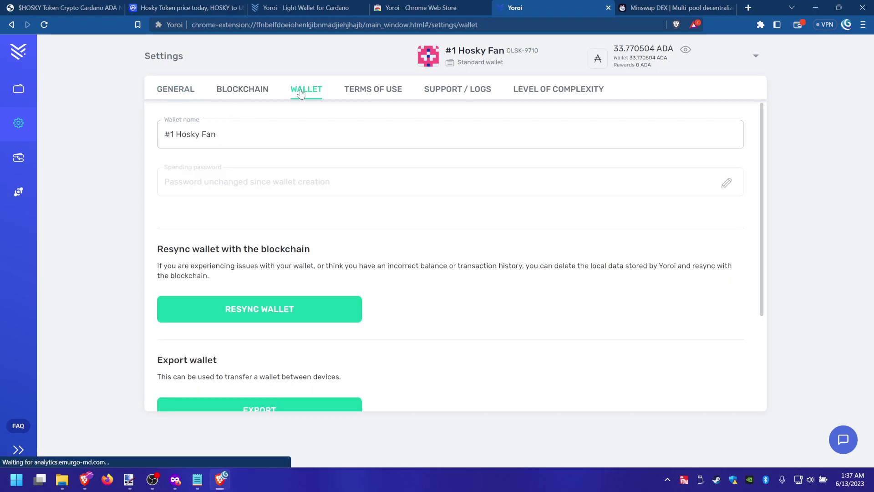
scroll(267, 194, "down", 3)
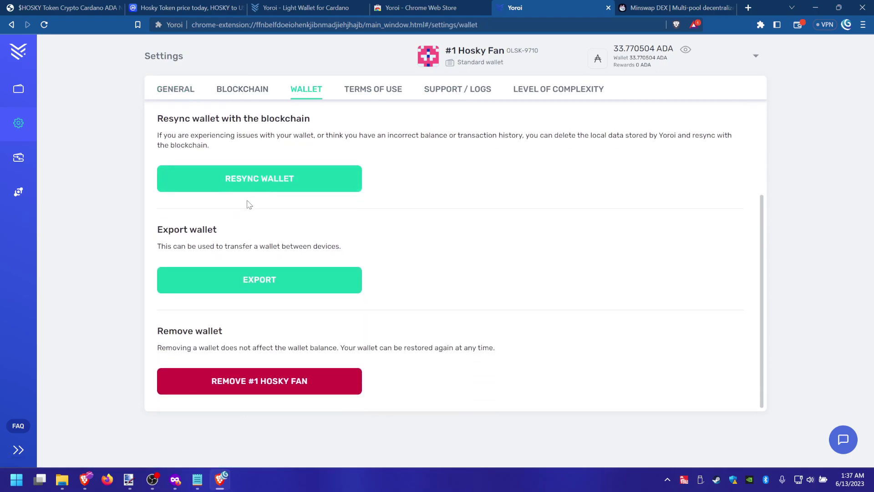
scroll(245, 273, "up", 3)
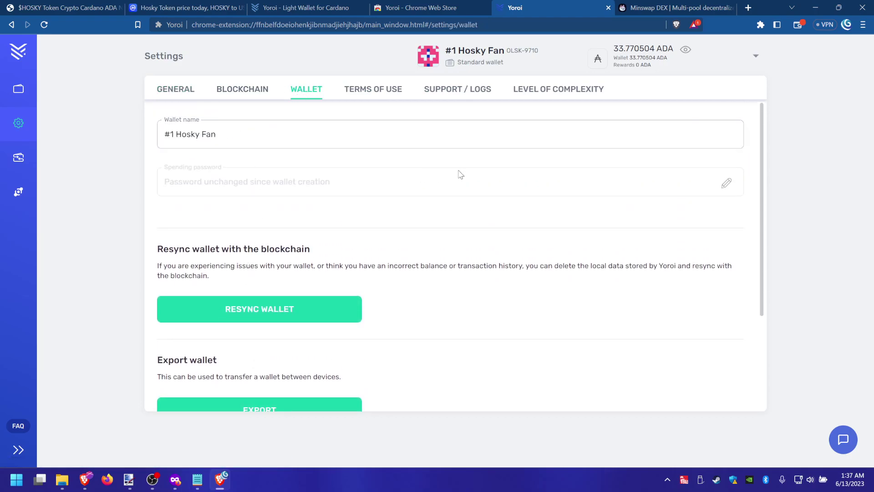
left_click(182, 90)
scroll(239, 218, "down", 5)
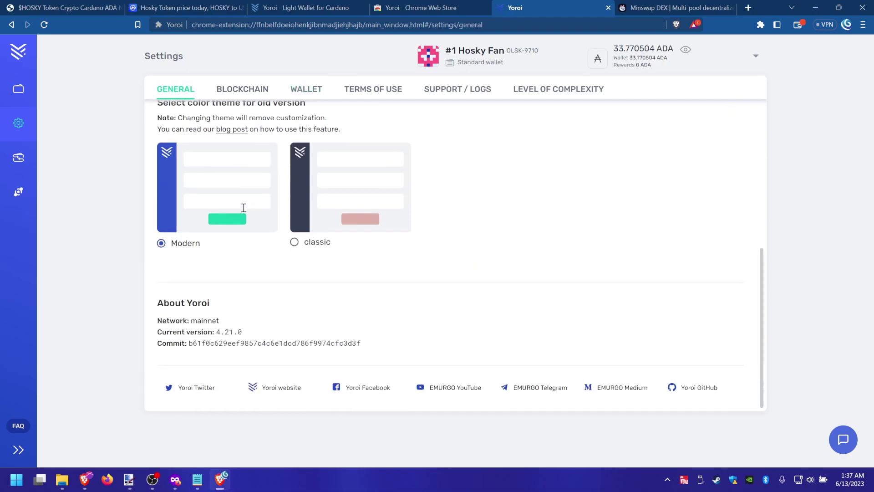
scroll(239, 243, "up", 5)
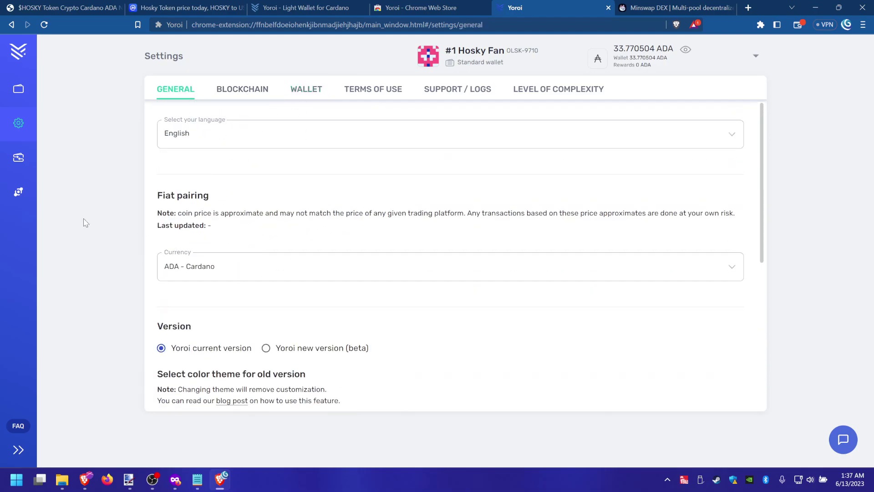
Remove the app.minswap.org connection in the Dapp connector, leaving no connected websites
left_click(18, 159)
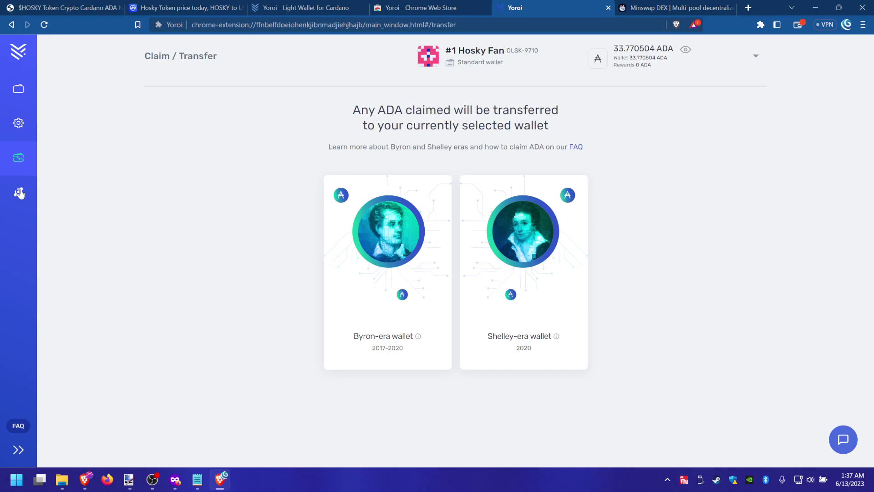
left_click(19, 192)
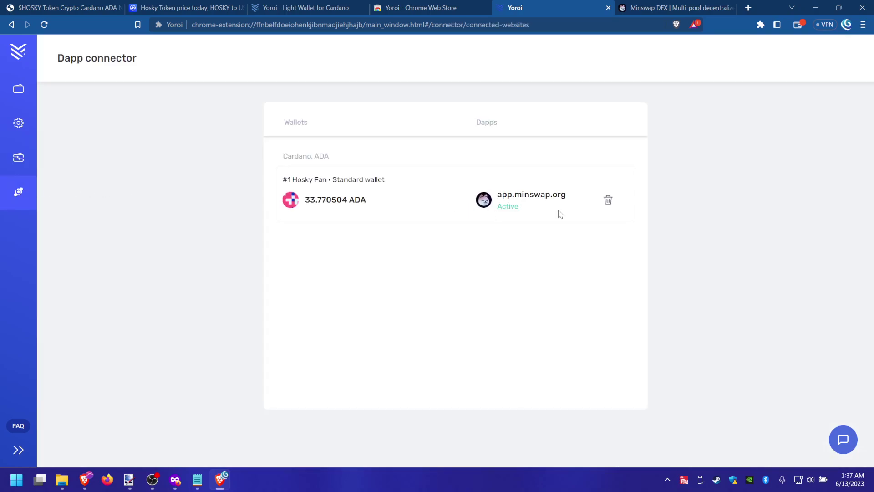
left_click(608, 200)
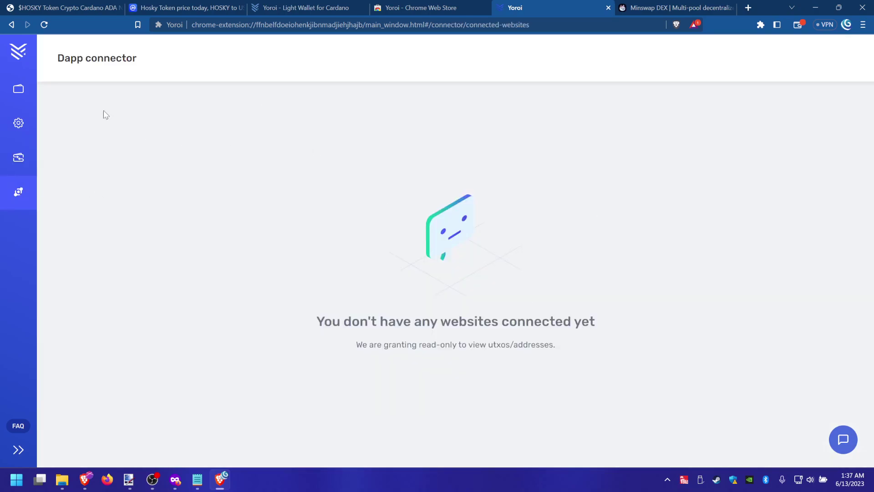
Reconnect the Yoroi wallet to Minswap and approve it in the connector
left_click(659, 10)
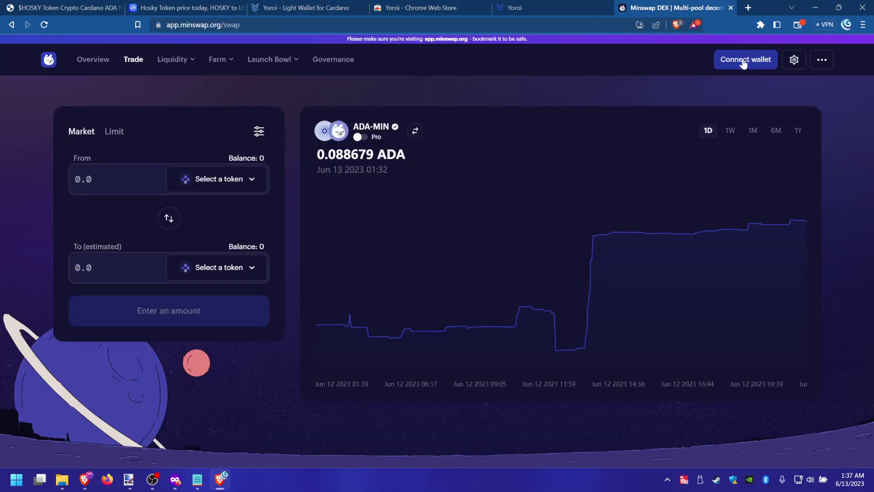
left_click(742, 58)
left_click(474, 221)
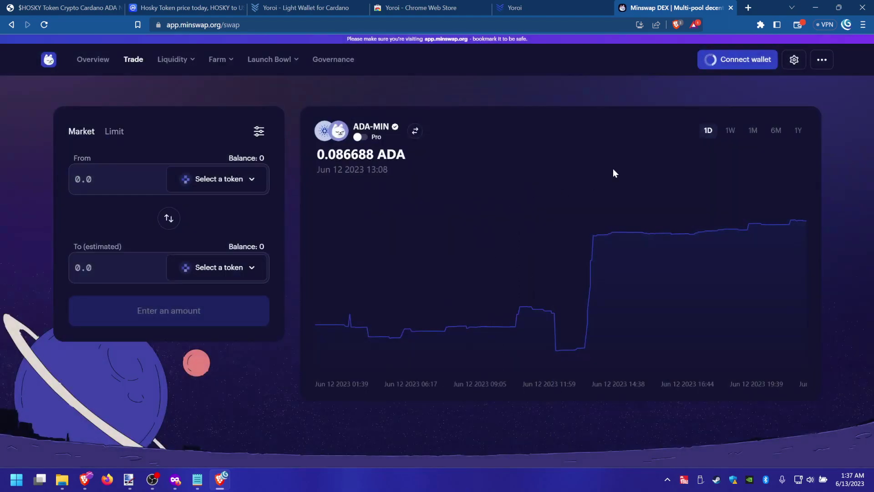
left_click(739, 232)
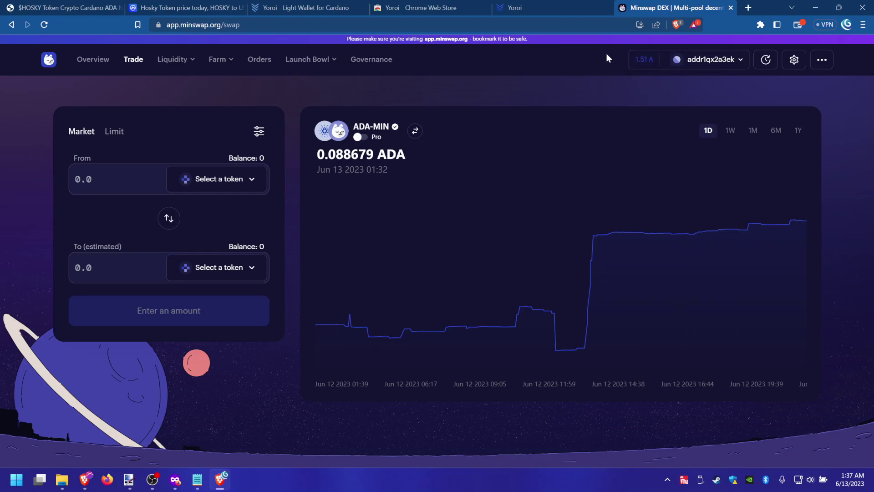
Check Yoroi's dashboard shows 35.283055 ADA after the incoming ADA and HOSKY receipt
left_click(544, 7)
left_click(22, 90)
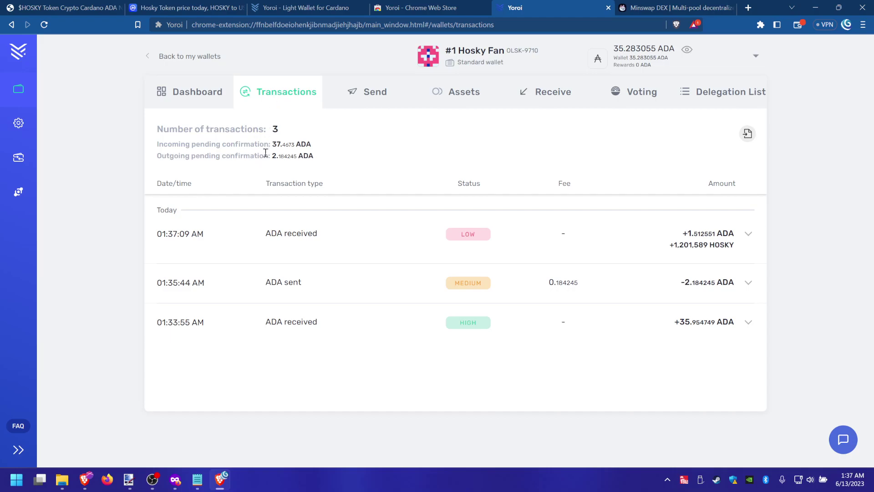
left_click(184, 101)
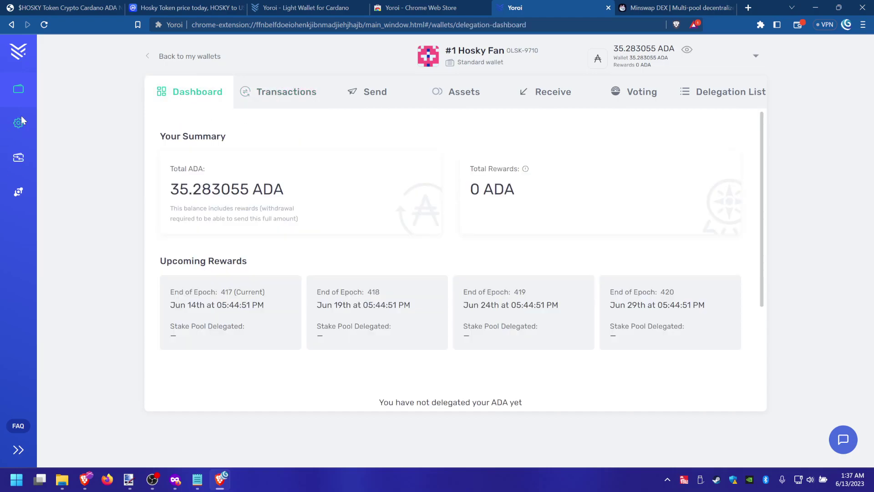
Resync the wallet from Yoroi's Settings > Wallet, keeping 35.283055 ADA, then return to Minswap
left_click(19, 122)
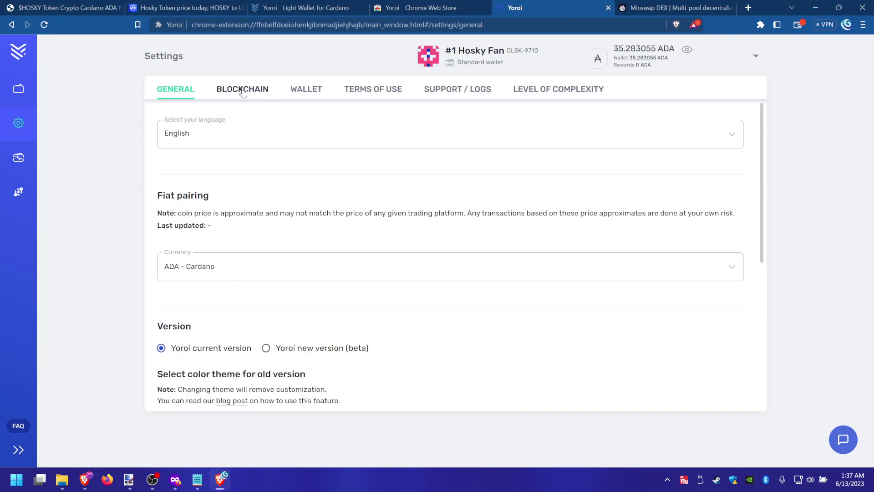
left_click(297, 92)
left_click(257, 309)
left_click(321, 272)
left_click(478, 316)
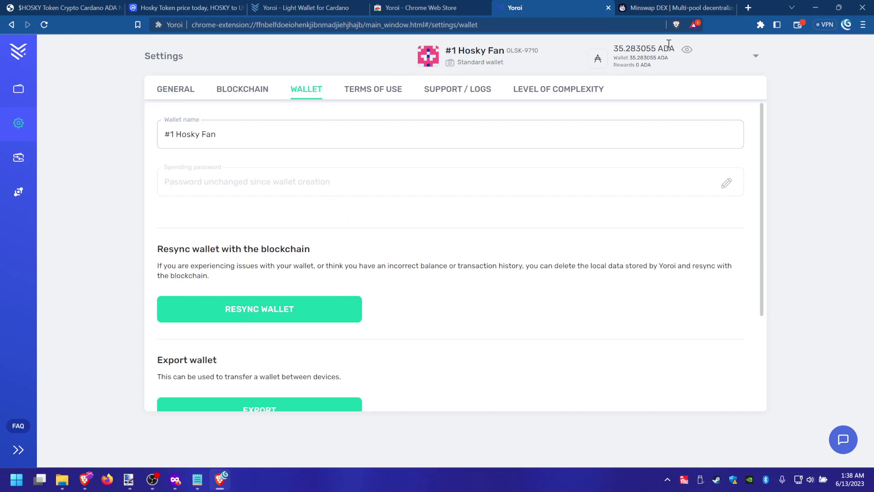
left_click(656, 10)
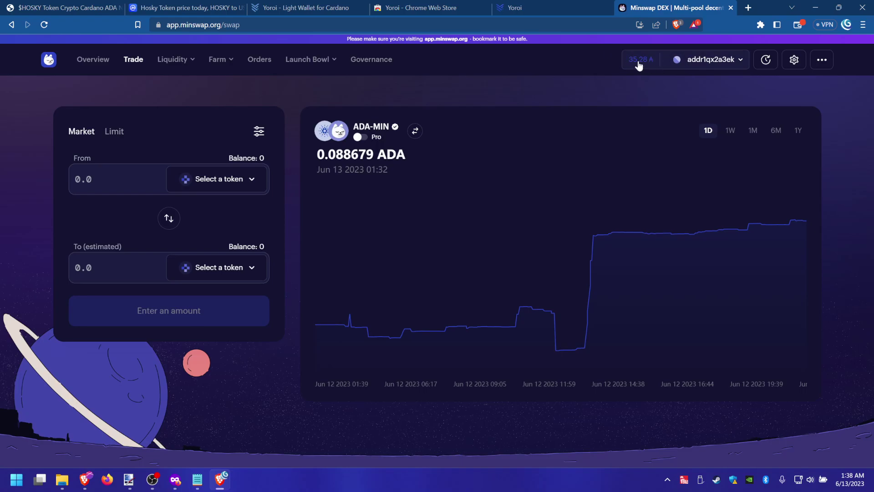
Set up a Minswap swap paying 10 ADA for HOSKY
left_click(220, 178)
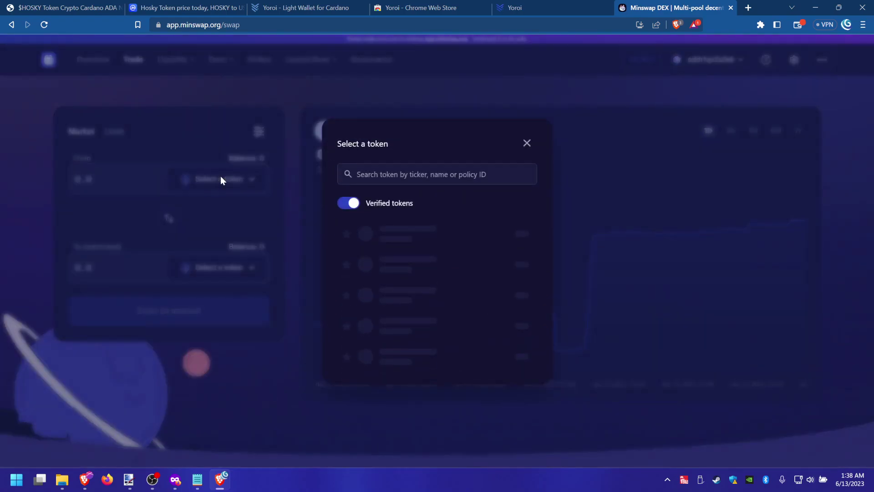
left_click(407, 205)
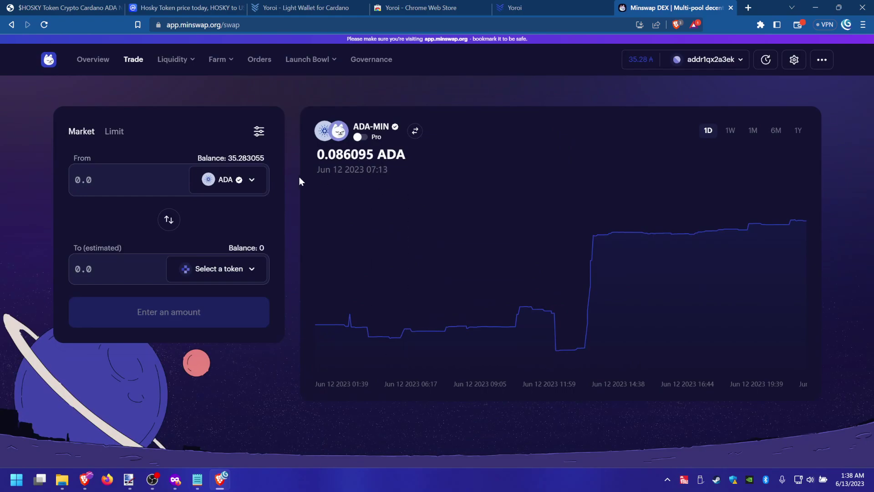
left_click(223, 269)
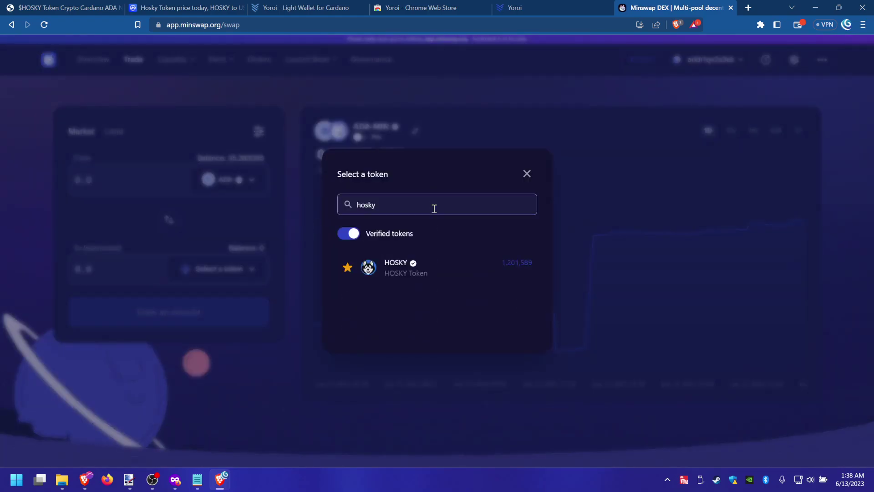
left_click(427, 268)
left_click(122, 184)
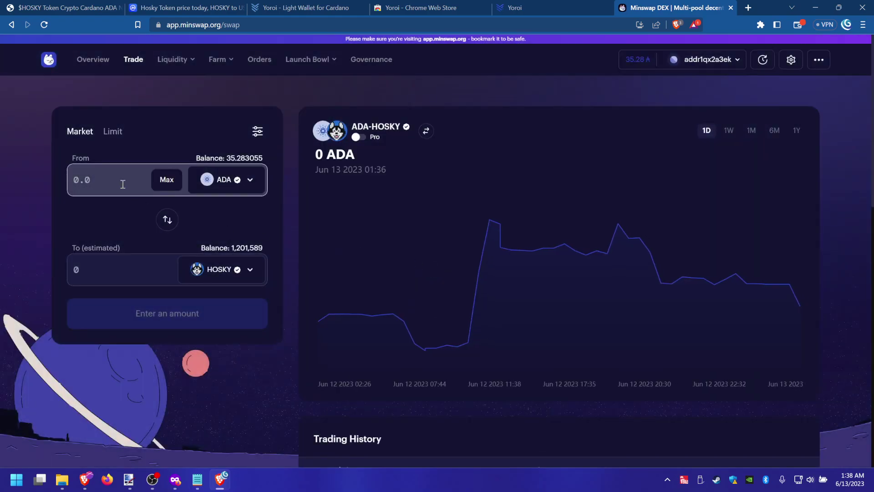
type("10")
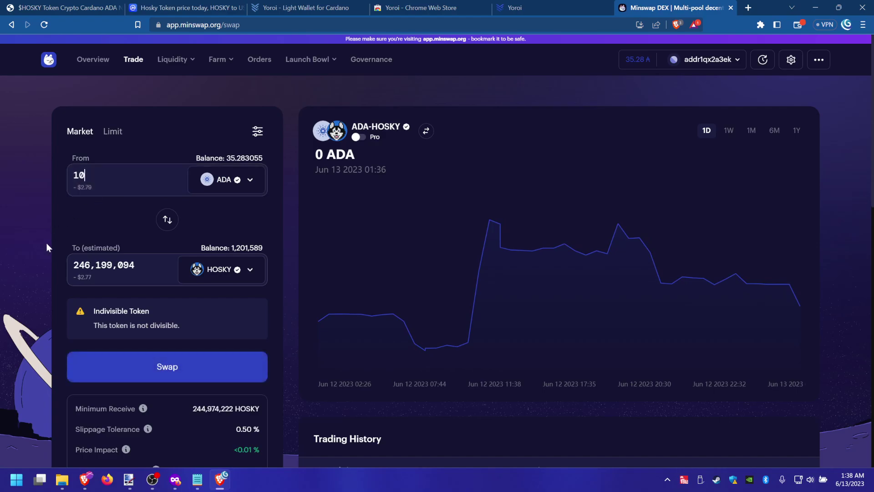
Confirm the swap and sign it with the spending password in Yoroi's Dapp Connector
left_click(154, 362)
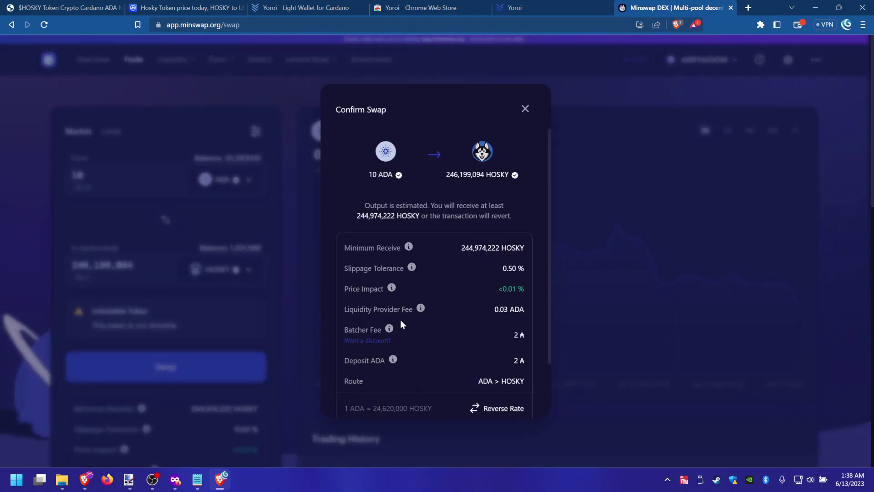
scroll(420, 339, "down", 2)
left_click(455, 387)
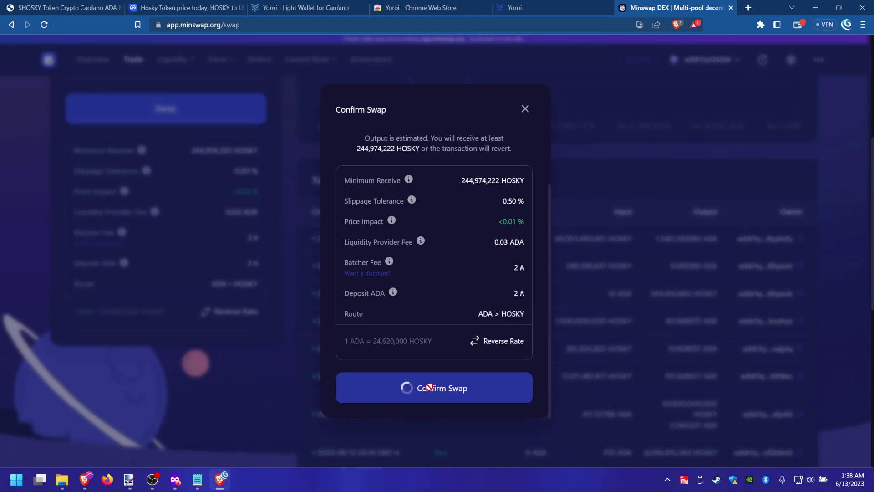
scroll(718, 304, "down", 3)
left_click(722, 284)
type("a********")
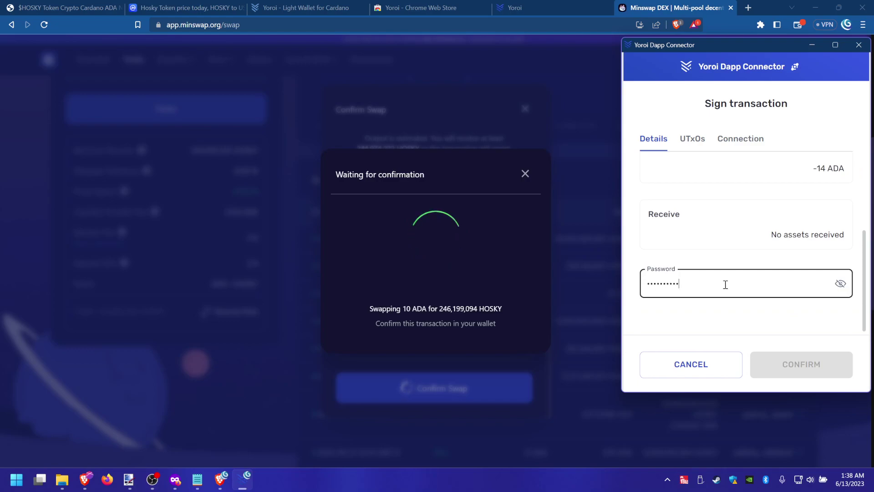
type("*")
left_click(757, 371)
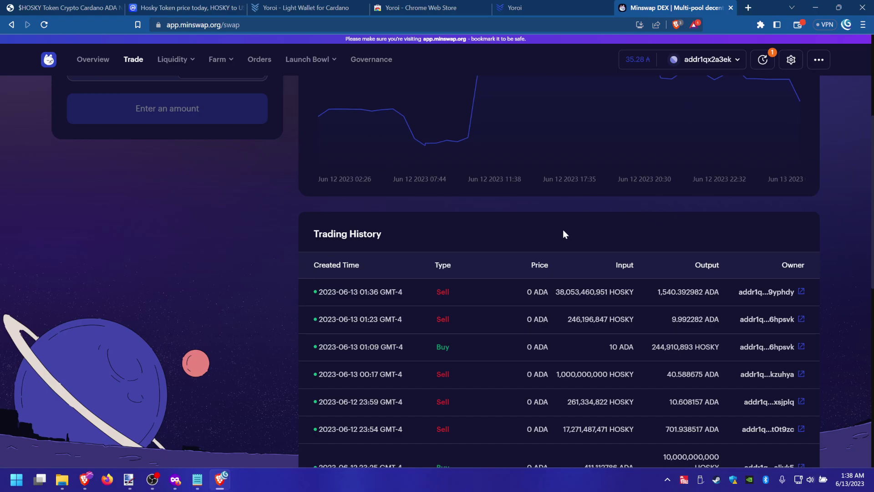
scroll(567, 232, "up", 5)
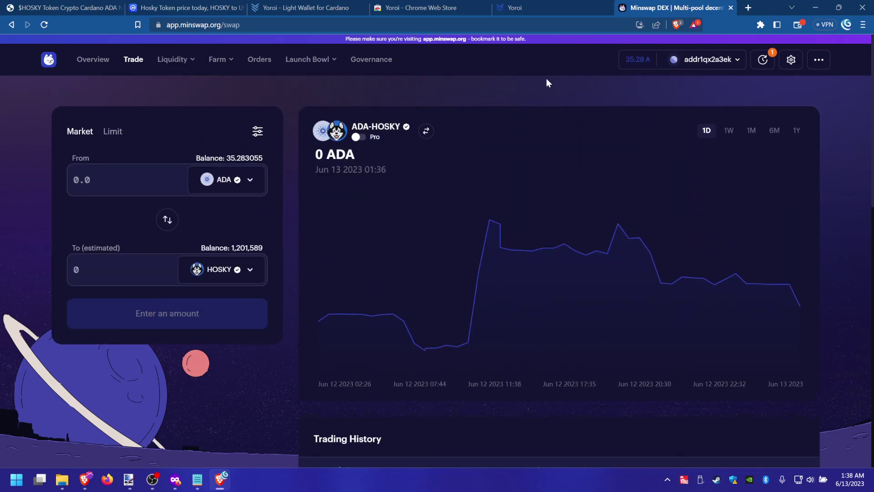
Open the Yoroi wallet's transaction history and expand the newest transaction
left_click(539, 11)
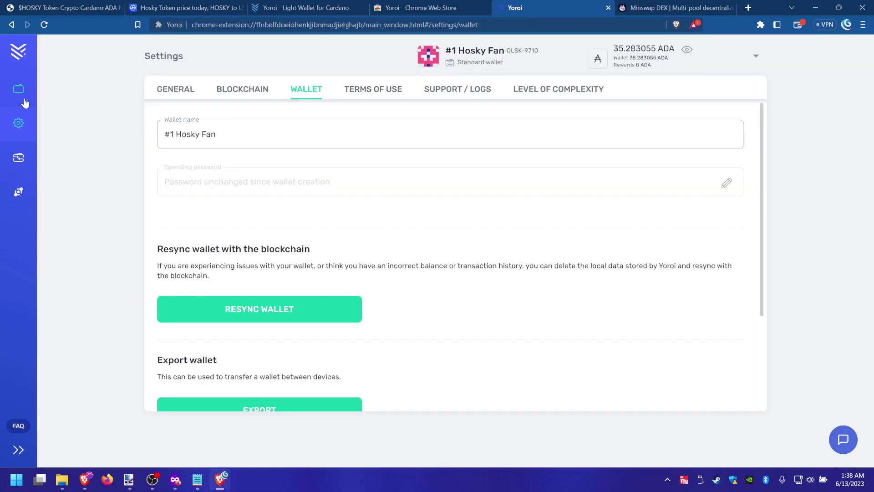
left_click(26, 94)
left_click(273, 93)
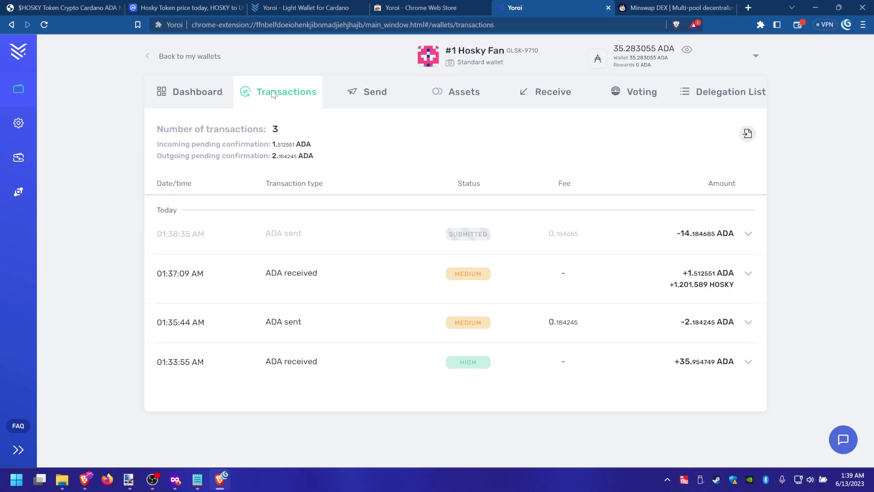
left_click(727, 240)
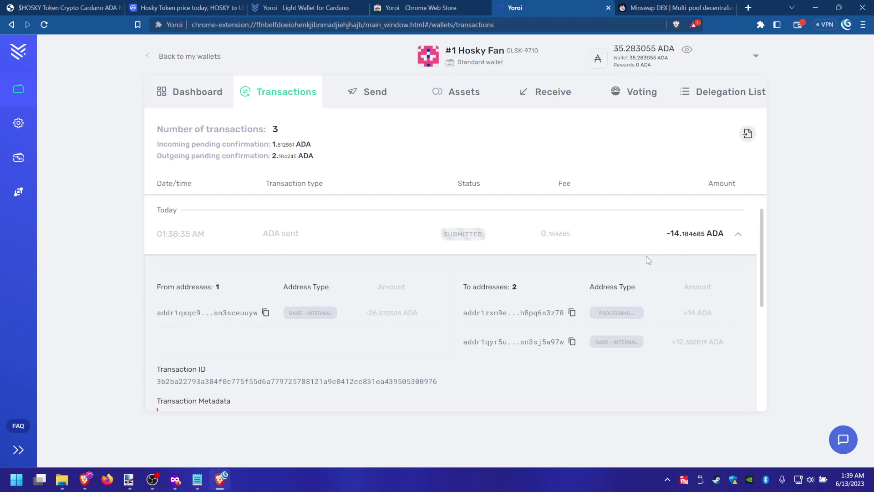
Check the Dashboard and the hosky.io tab, then reopen Yoroi's four-entry Transactions list
left_click(212, 103)
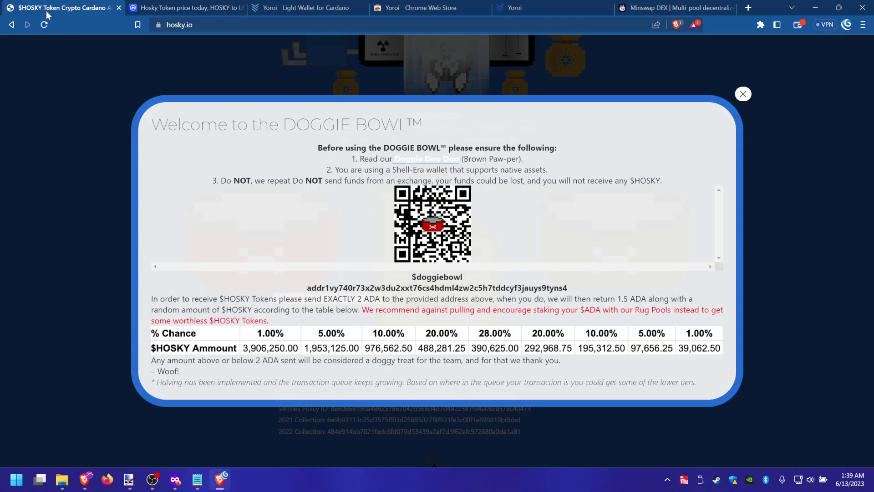
left_click(47, 9)
left_click(534, 7)
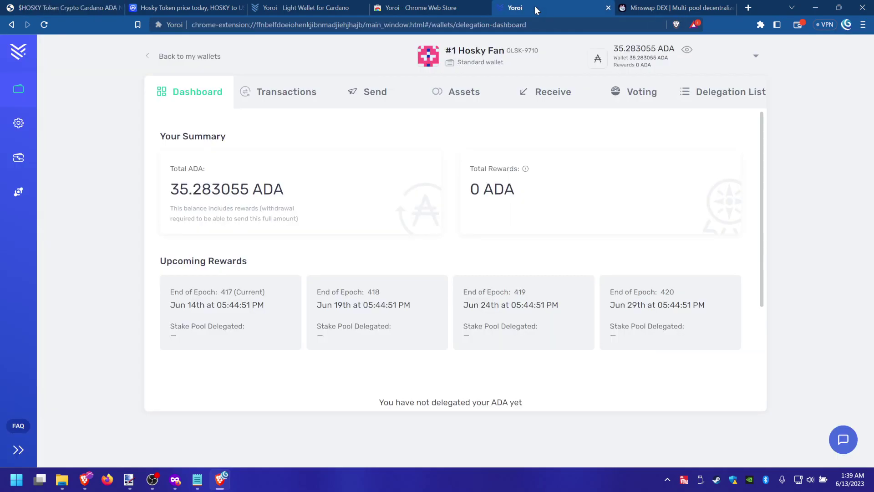
left_click(286, 93)
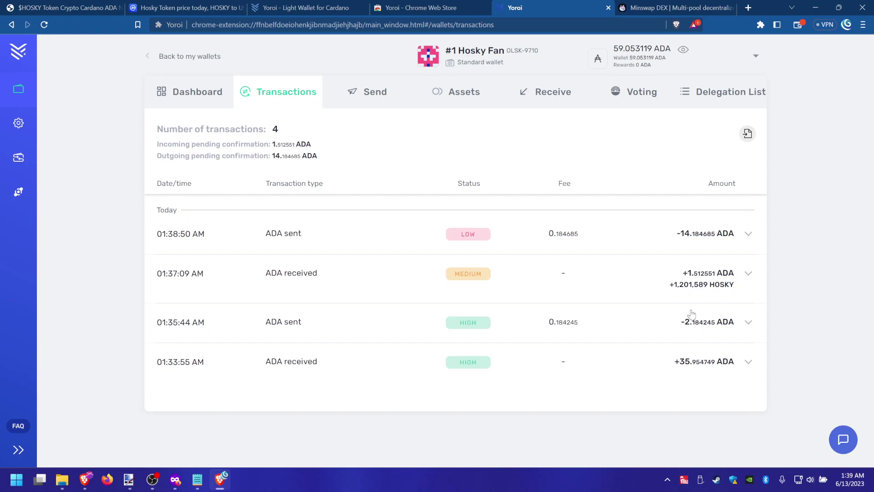
Resync the wallet again from Yoroi's Settings > Wallet section
left_click(714, 234)
left_click(714, 234)
left_click(206, 102)
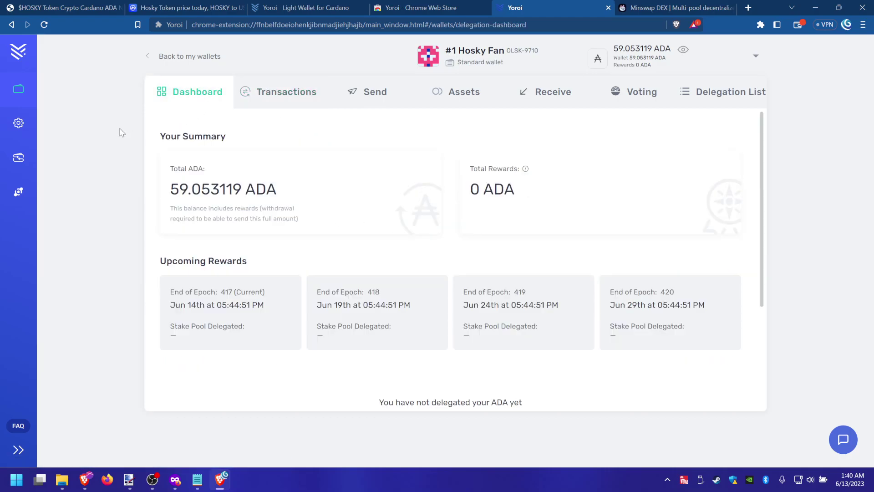
left_click(19, 123)
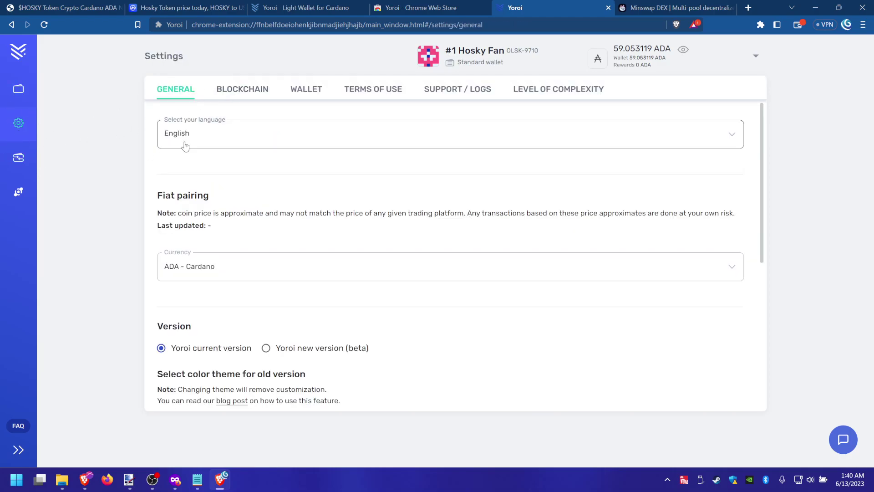
left_click(315, 93)
left_click(279, 309)
left_click(321, 272)
left_click(468, 310)
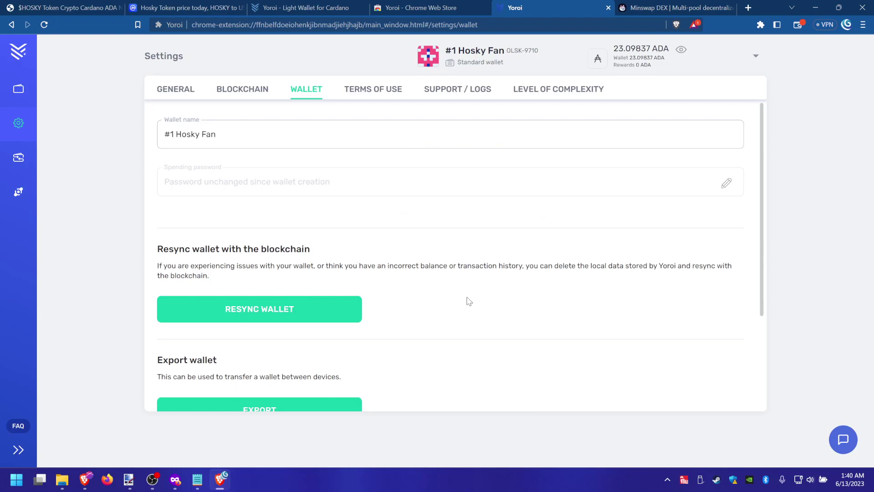
Inspect the newest transaction receiving 2 ADA plus 246,199,094 HOSKY in the refreshed history
left_click(19, 90)
left_click(280, 93)
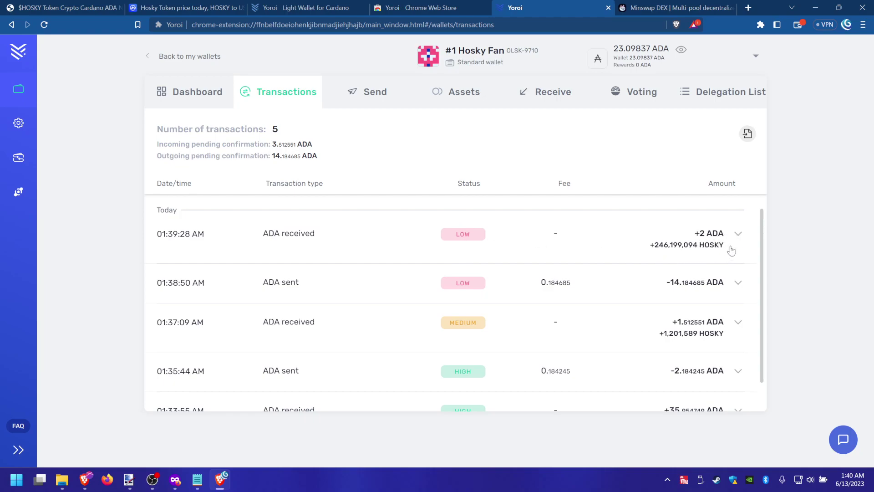
left_click(660, 250)
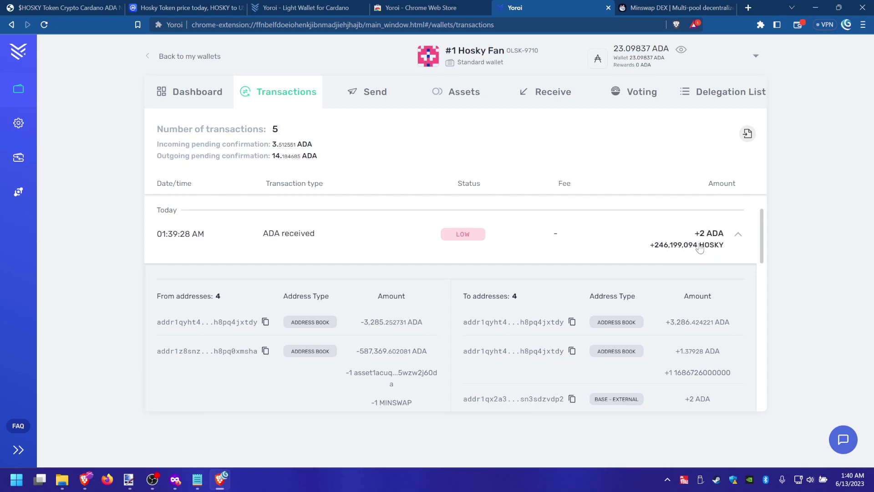
scroll(700, 336, "down", 1)
scroll(701, 318, "up", 1)
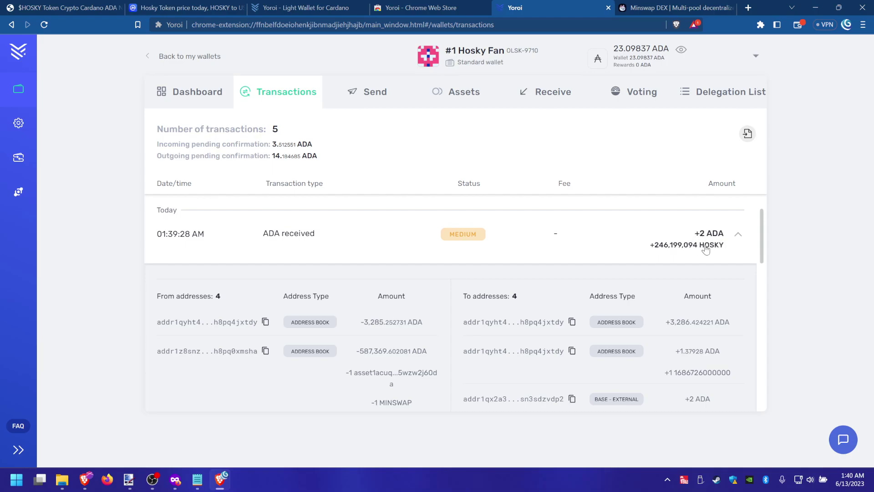
left_click_drag(620, 48, 639, 49)
left_click(641, 50)
left_click(695, 249)
scroll(632, 301, "down", 1)
scroll(595, 298, "up", 1)
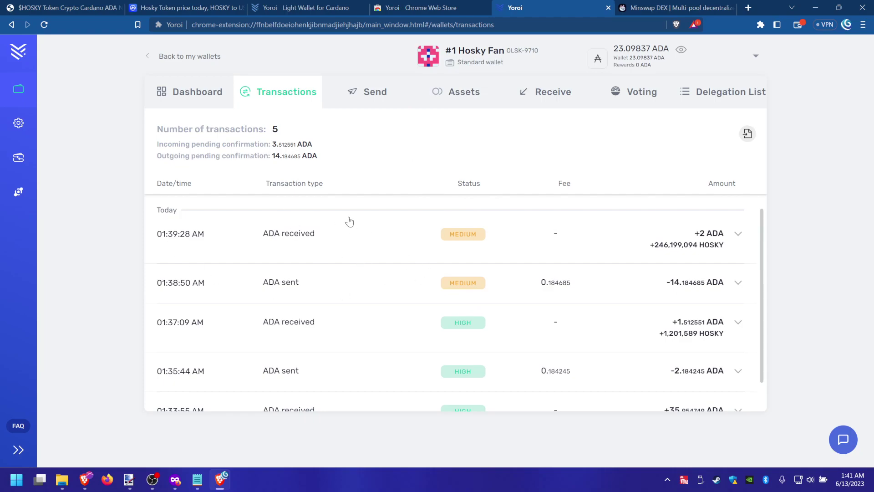
Check the 247400683 HOSKY holding under Assets, then go back to Minswap
left_click(464, 99)
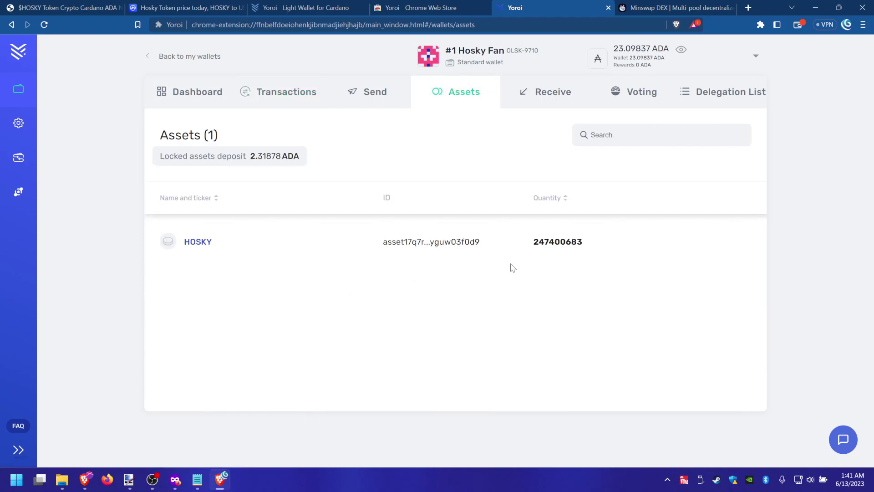
left_click_drag(531, 242, 596, 245)
left_click(557, 239)
left_click(655, 10)
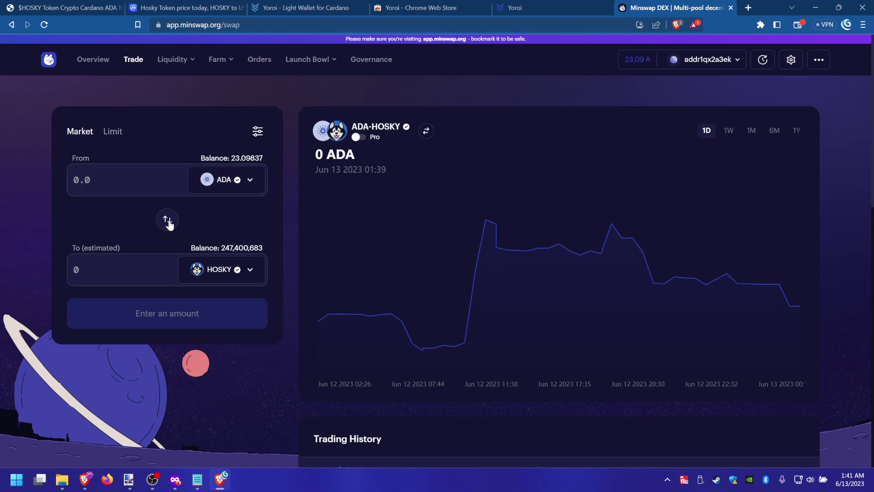
Reverse the swap to HOSKY-to-ADA using the full 247,400,683 HOSKY balance, then go to hosky.io
left_click(167, 221)
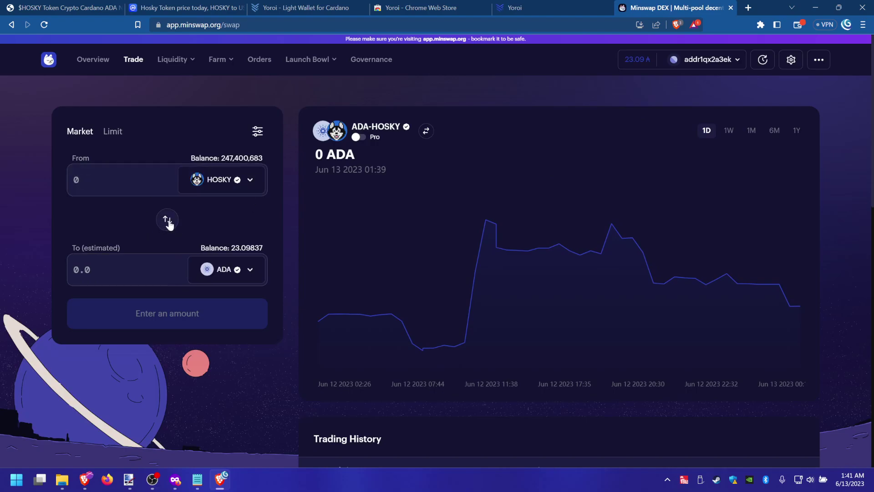
left_click(237, 159)
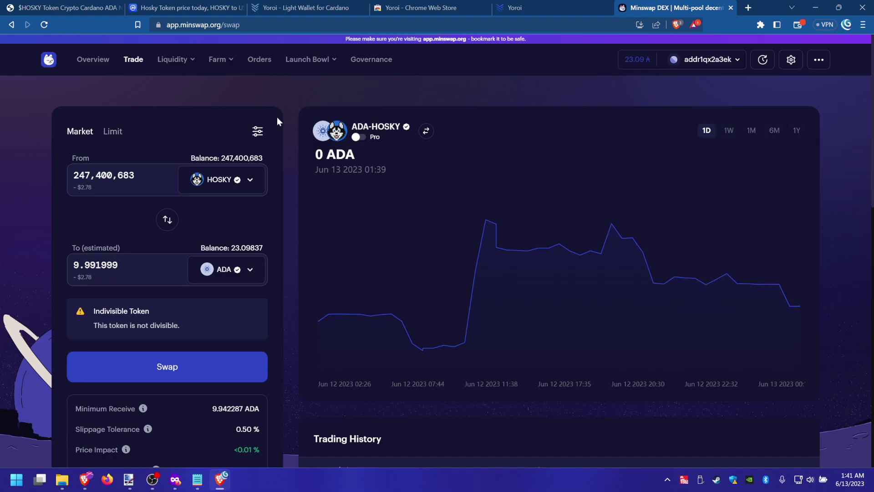
left_click(81, 10)
Close the Doggie Bowl popup and scroll the hosky.io home page
left_click(743, 94)
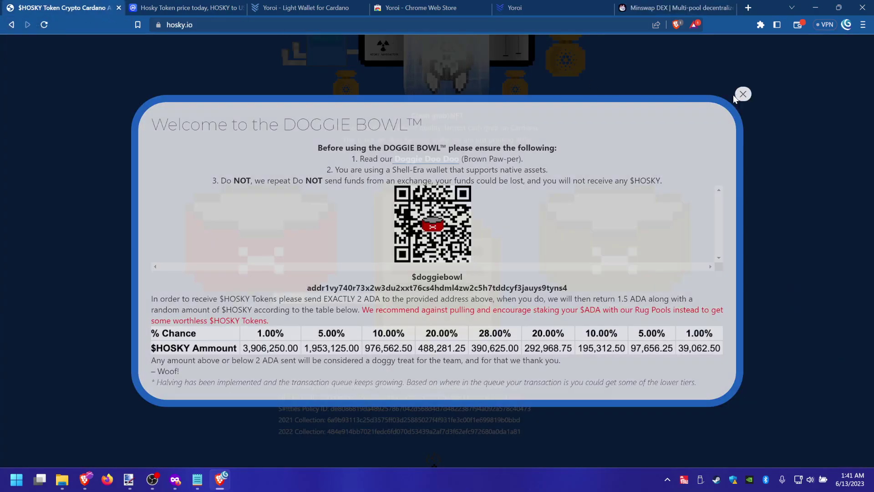
scroll(541, 197, "up", 8)
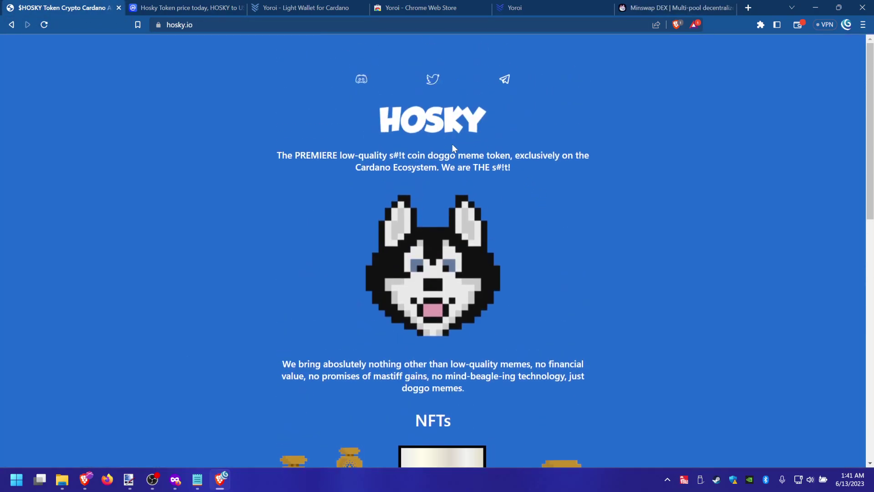
scroll(520, 127, "down", 9)
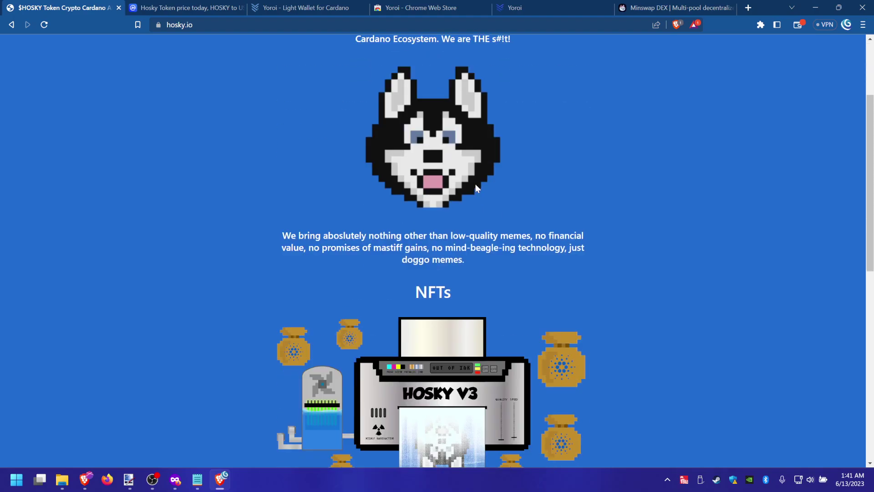
scroll(475, 183, "up", 9)
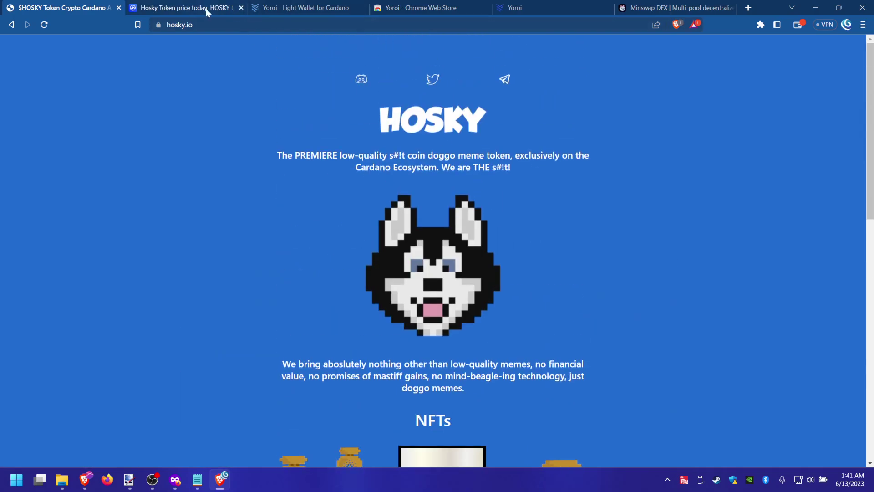